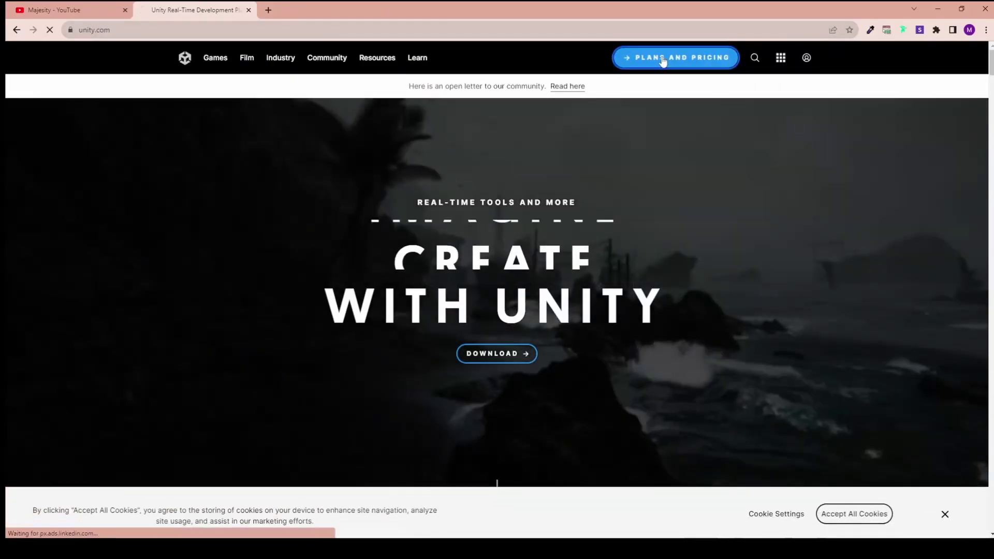
Show the free Student and hobbyist plans, including Personal, on Unity's Plans and Pricing page
click(661, 58)
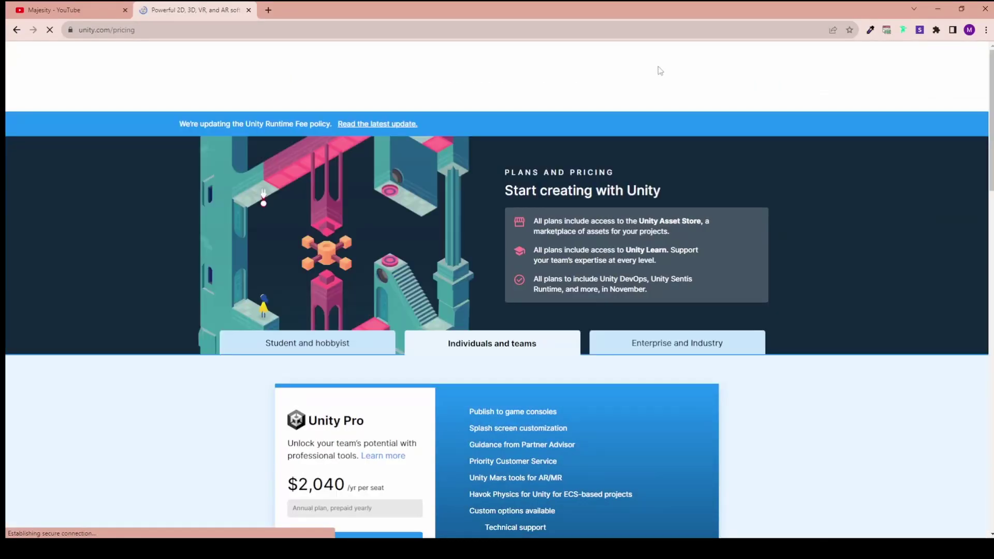
scroll(415, 171, down, 2)
click(303, 241)
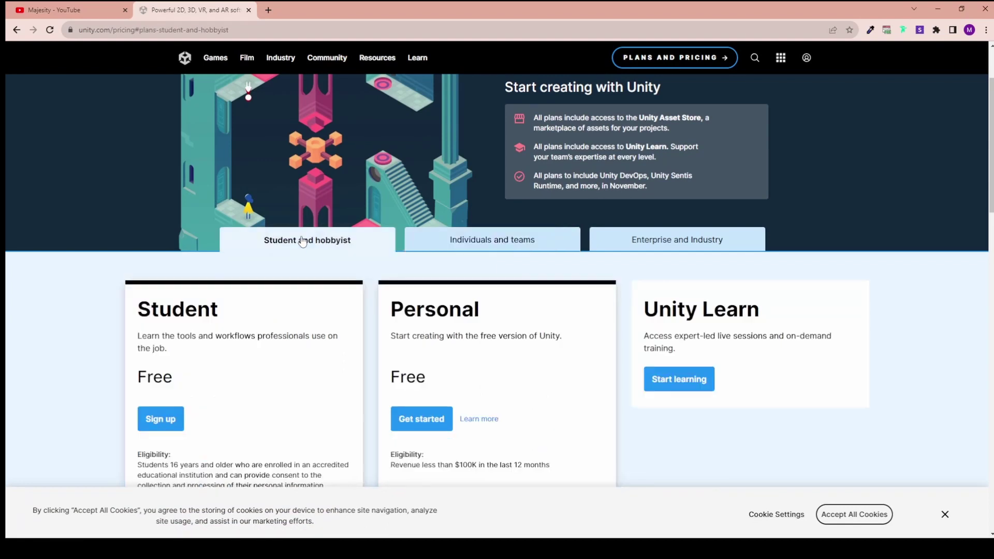
scroll(300, 242, down, 3)
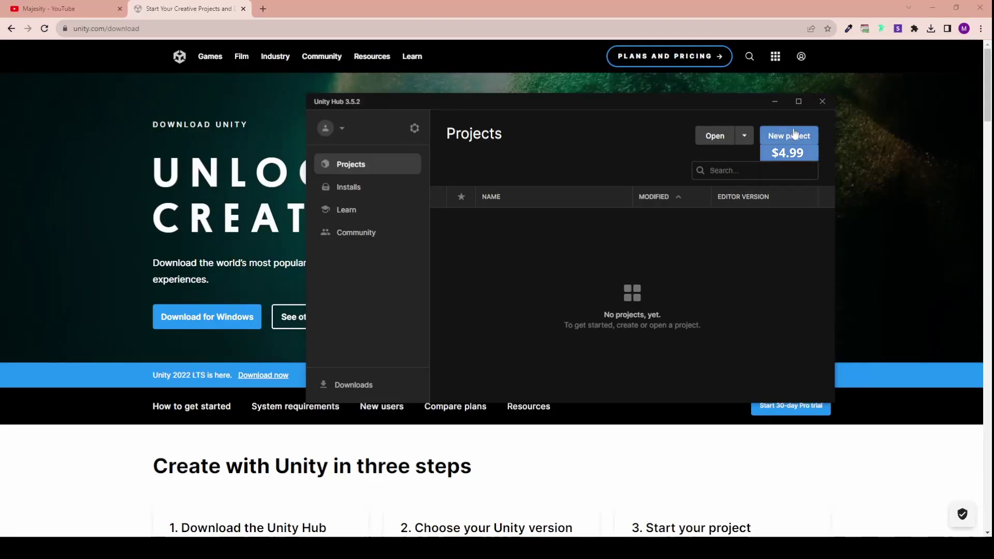
Start a new project and submit the joke payment form with card number, holder name, expiry and CVV
click(790, 136)
click(522, 284)
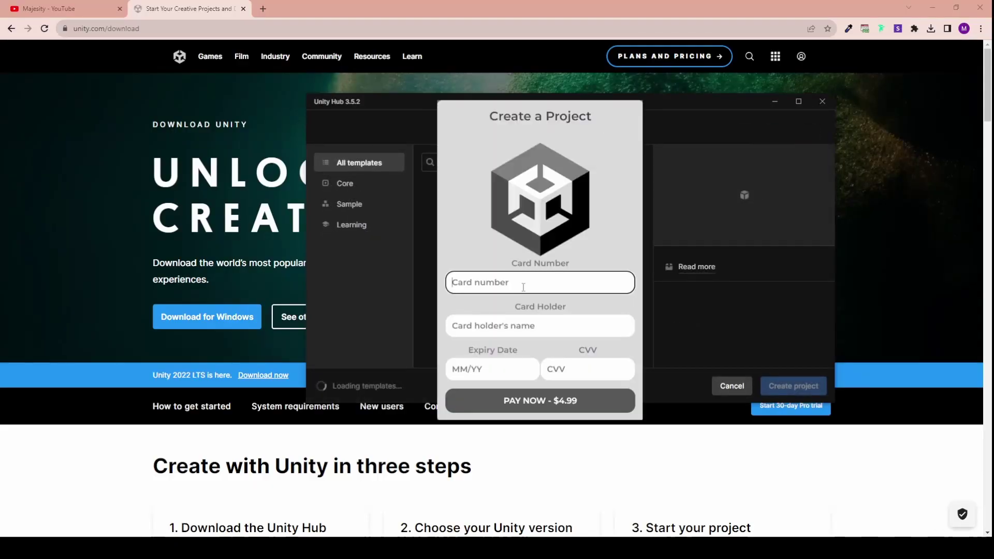
text(696969696969)
click(578, 326)
text(Preston Supreme)
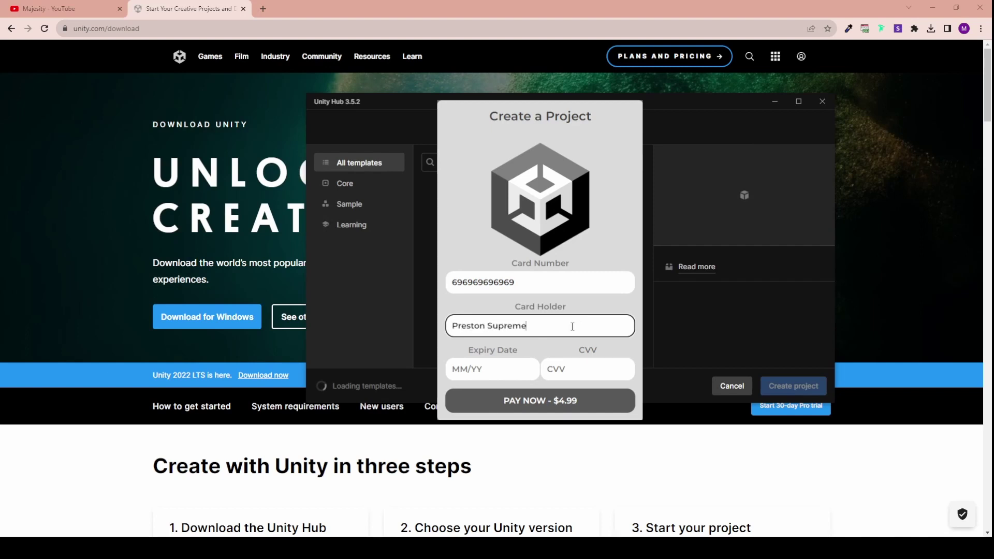
key(Tab)
text(04/20)
key(Tab)
text(420)
click(572, 401)
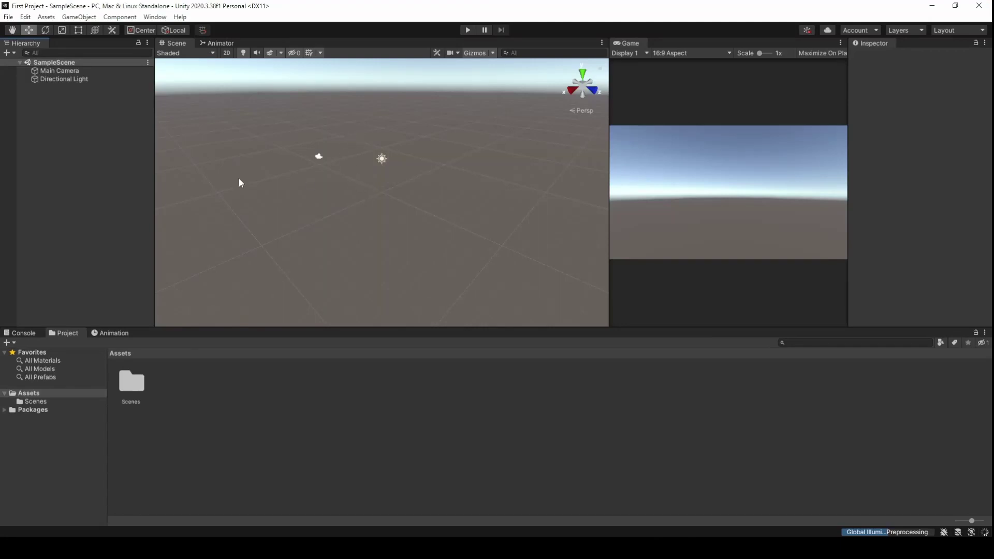
Add a 3D capsule to the Hierarchy and name it BEAN
right_click(113, 150)
mouse_move(161, 286)
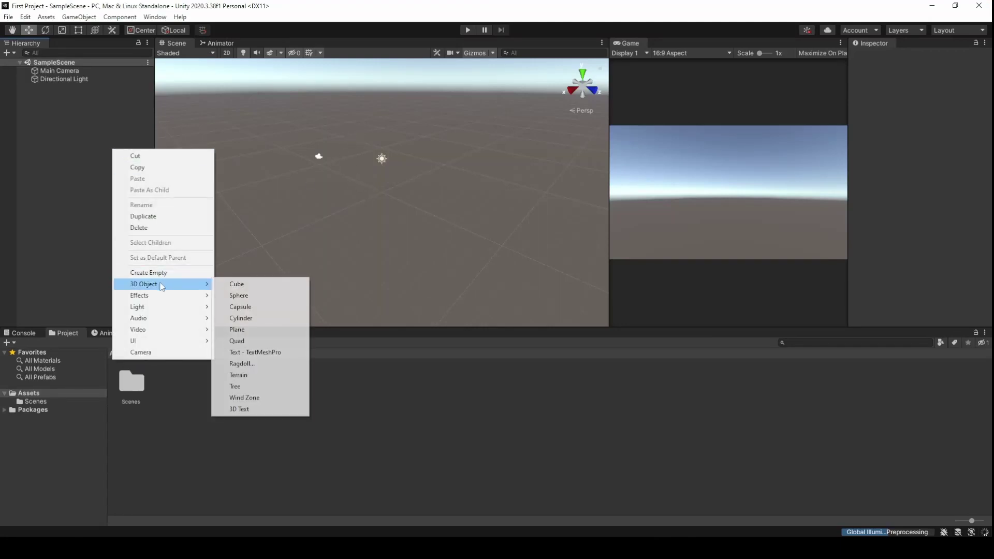
click(289, 308)
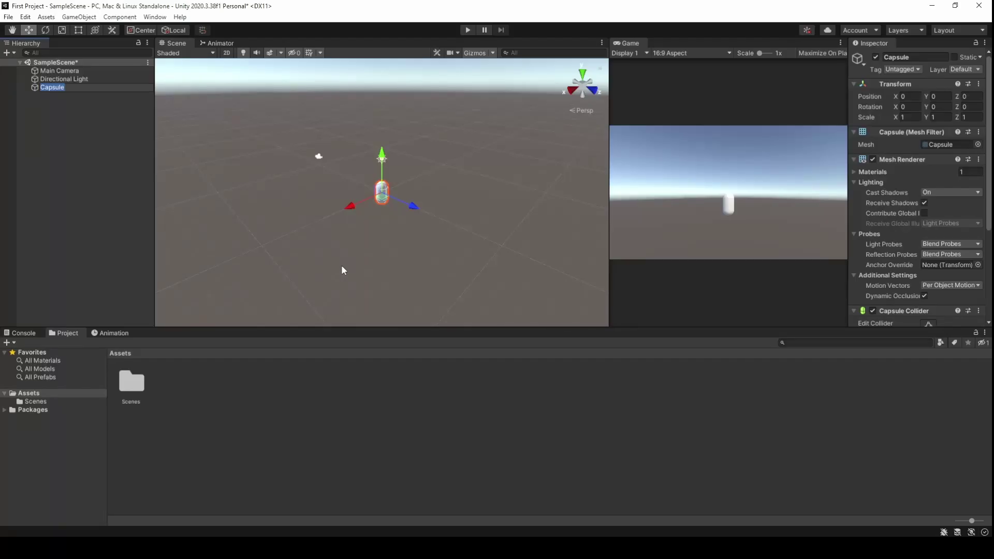
text(BEAN)
key(Return)
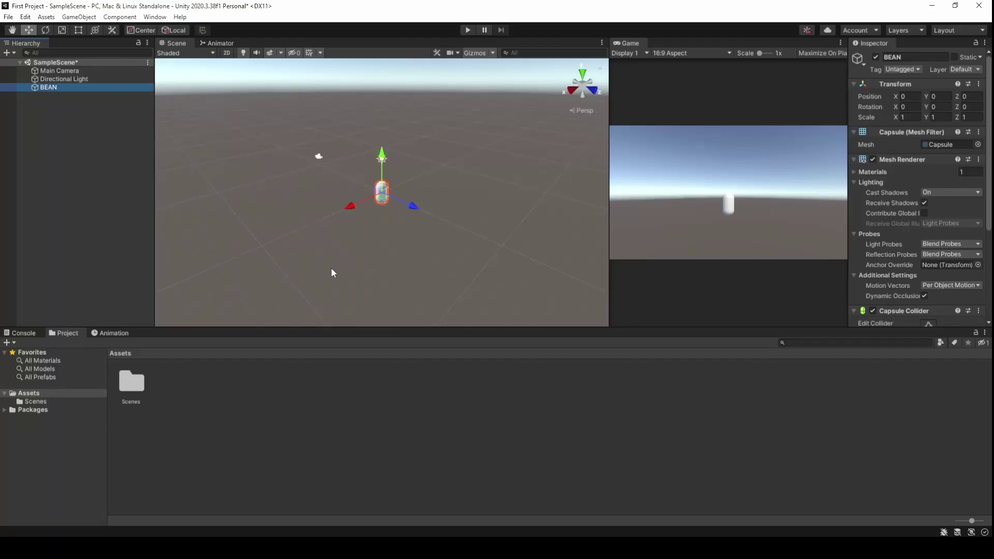
Frame BEAN in the Scene view and enlarge the Inspector and scene panels
key(f)
alt+drag(333, 273, 369, 139)
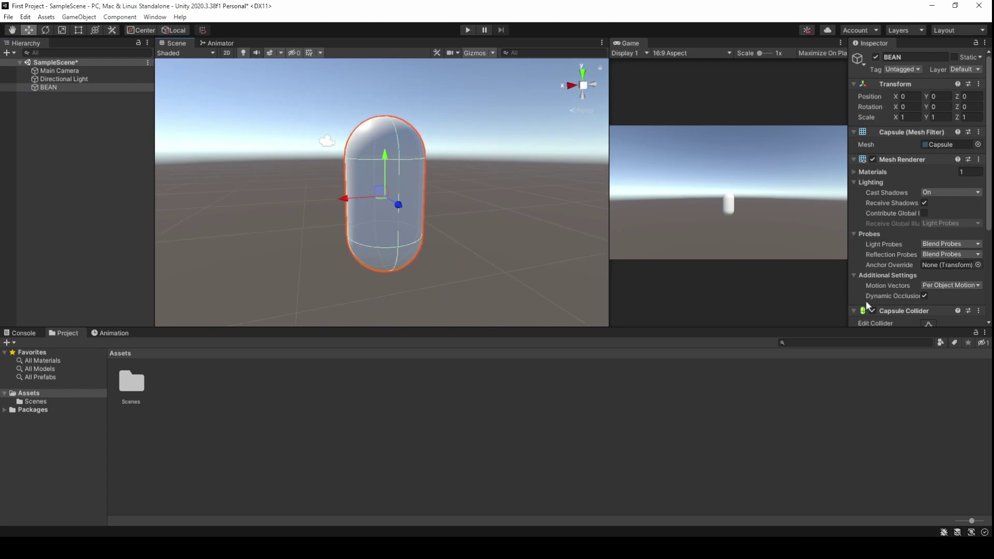
drag(847, 291, 747, 280)
drag(783, 328, 782, 388)
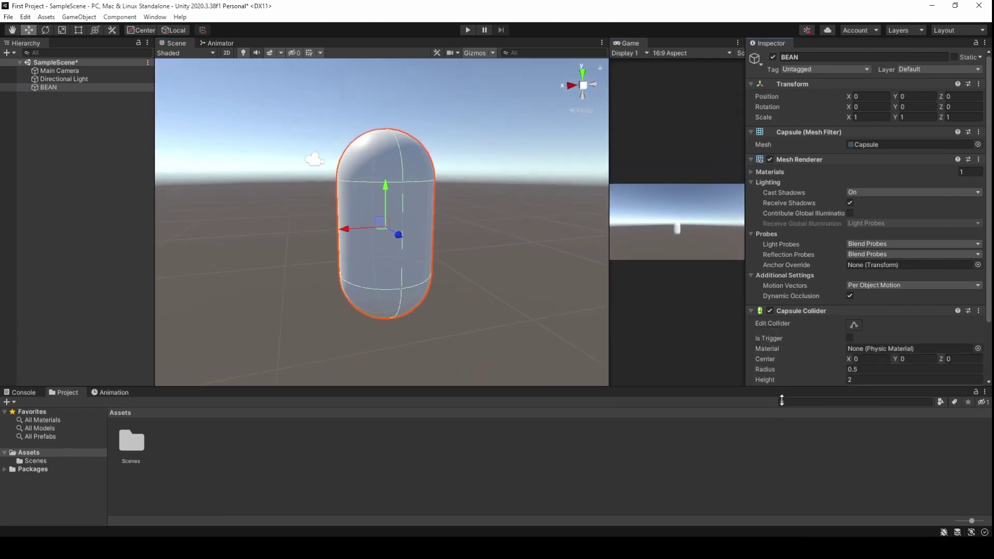
scroll(826, 264, down, 3)
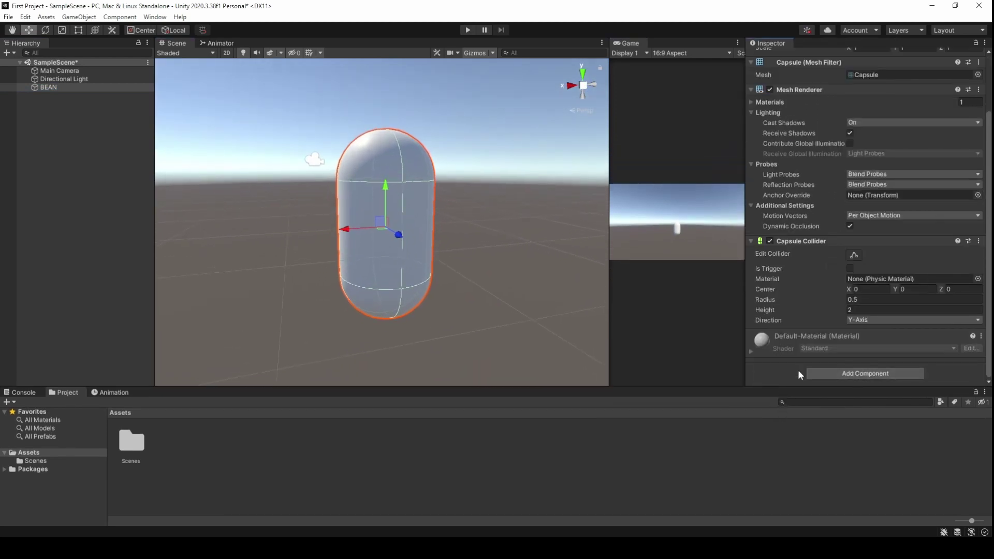
Create a new BeanController script component and attach it to BEAN
click(815, 373)
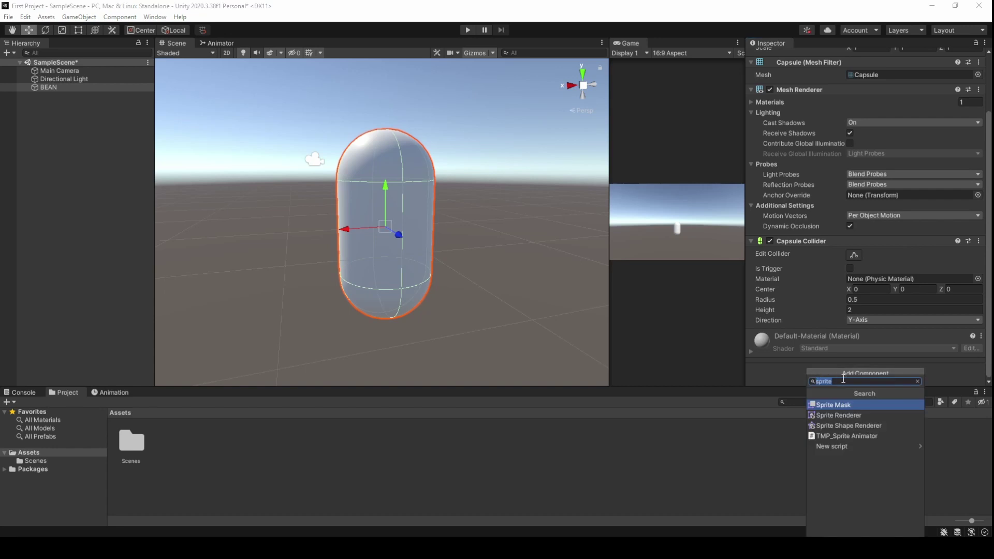
text(BeanControlle)
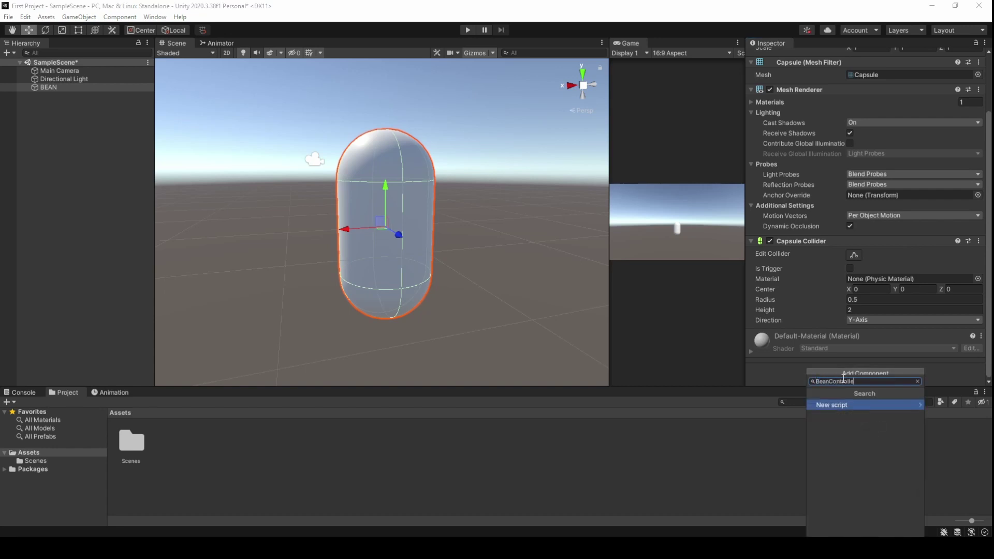
text(r)
key(Return)
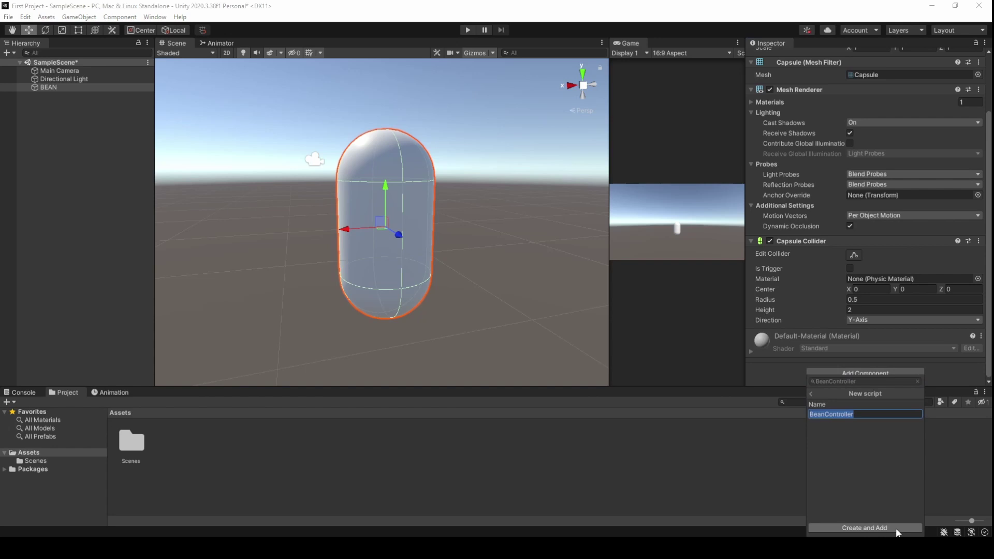
click(894, 527)
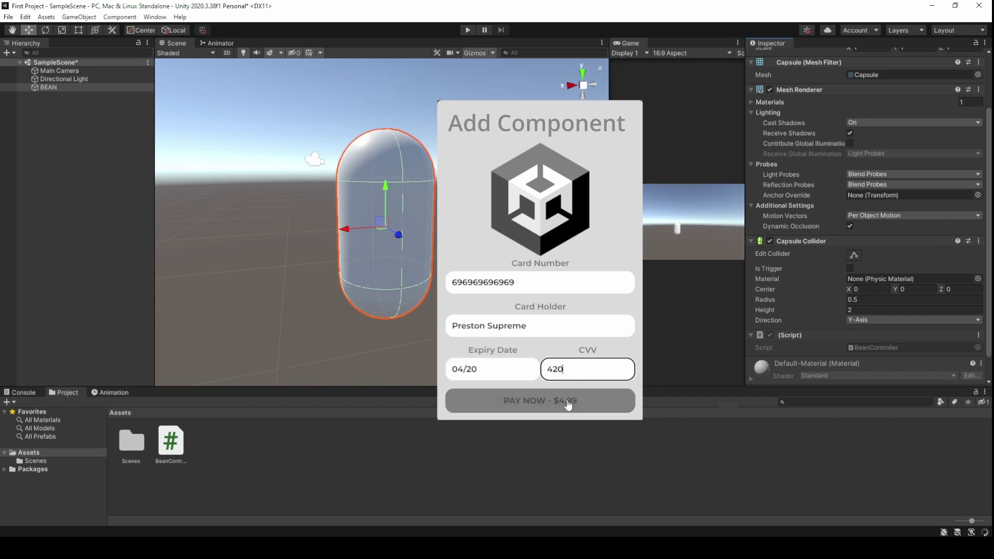
Add a 3D cube to the scene and lower it beneath the BEAN capsule
click(58, 142)
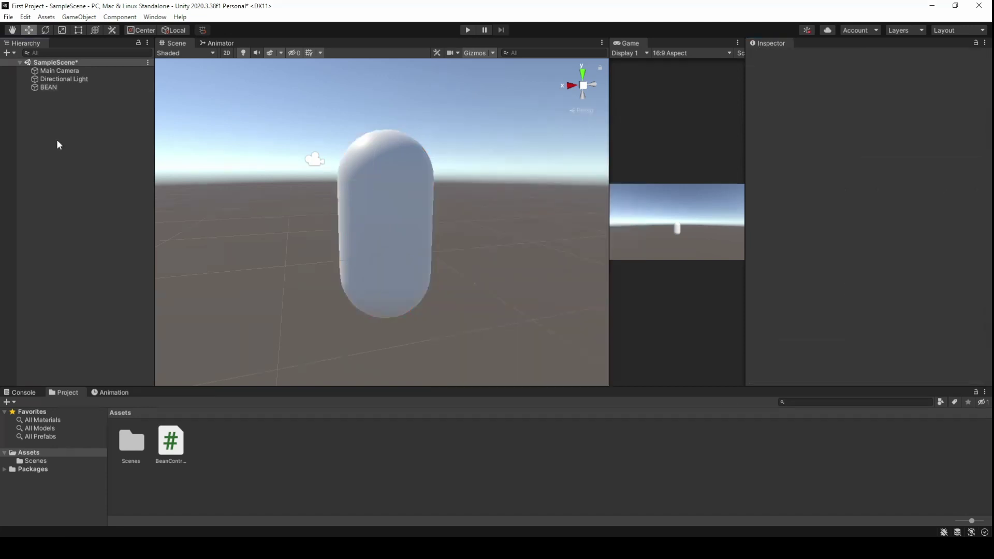
right_click(89, 144)
mouse_move(163, 284)
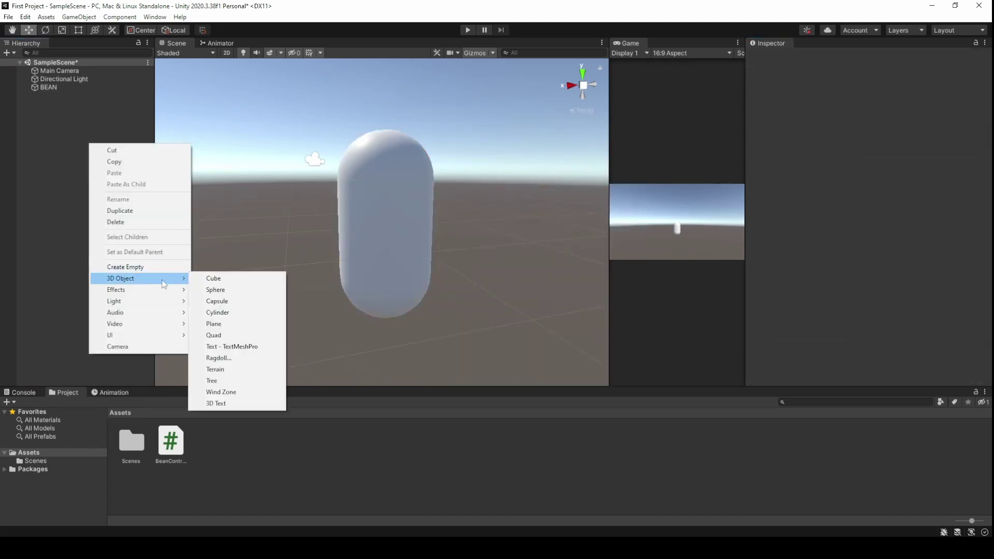
click(215, 278)
drag(422, 251, 365, 290)
alt+drag(432, 233, 406, 293)
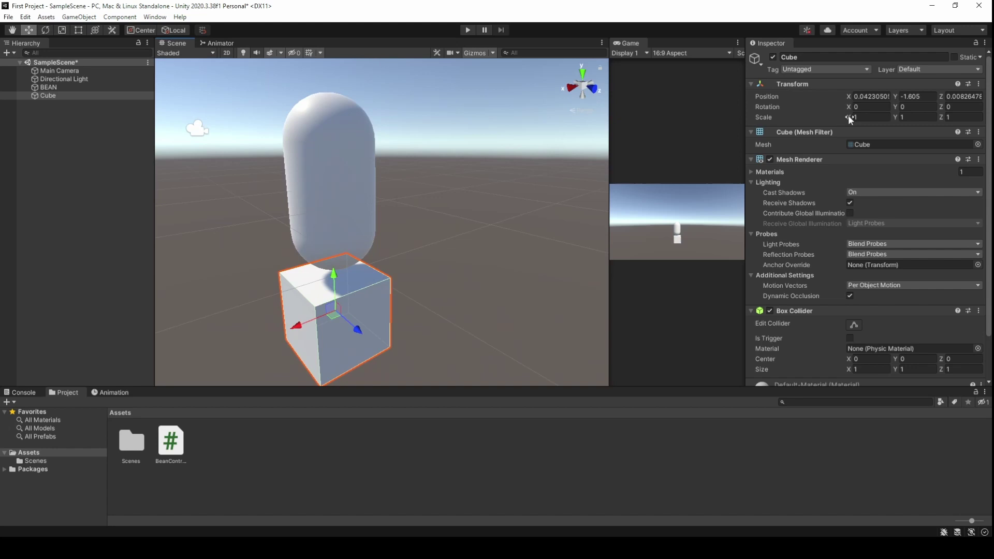
Scale the cube to X 10.69 and Z 36.73 to form a flat floor
drag(850, 118, 77, 123)
drag(943, 118, 404, 197)
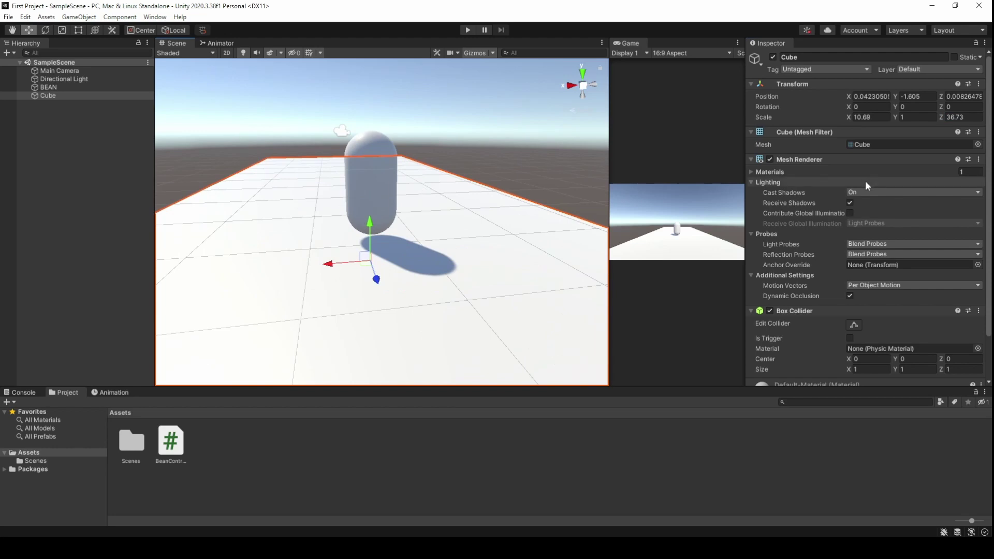
scroll(866, 182, down, 3)
click(115, 218)
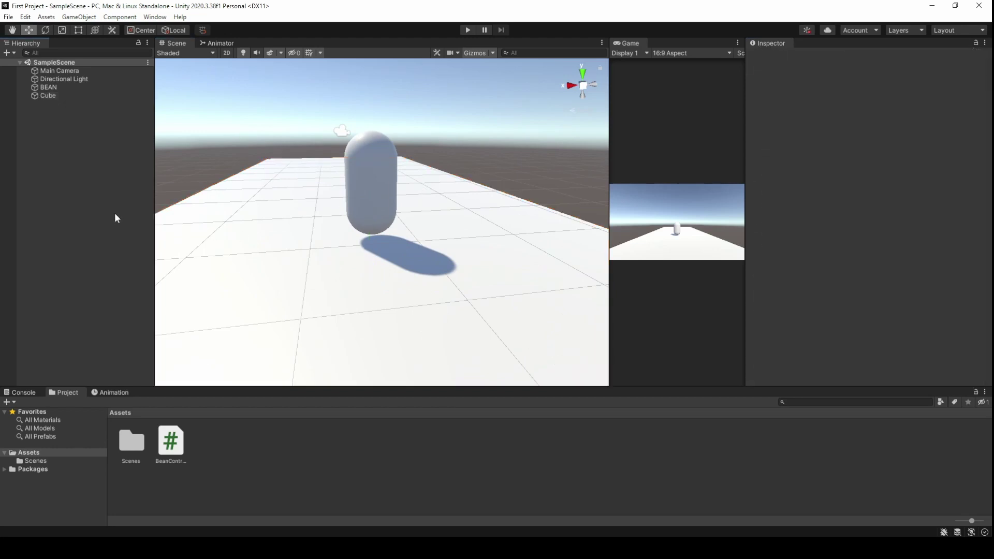
Create a new material asset, filling in the joke payment prompt's card fields
right_click(266, 453)
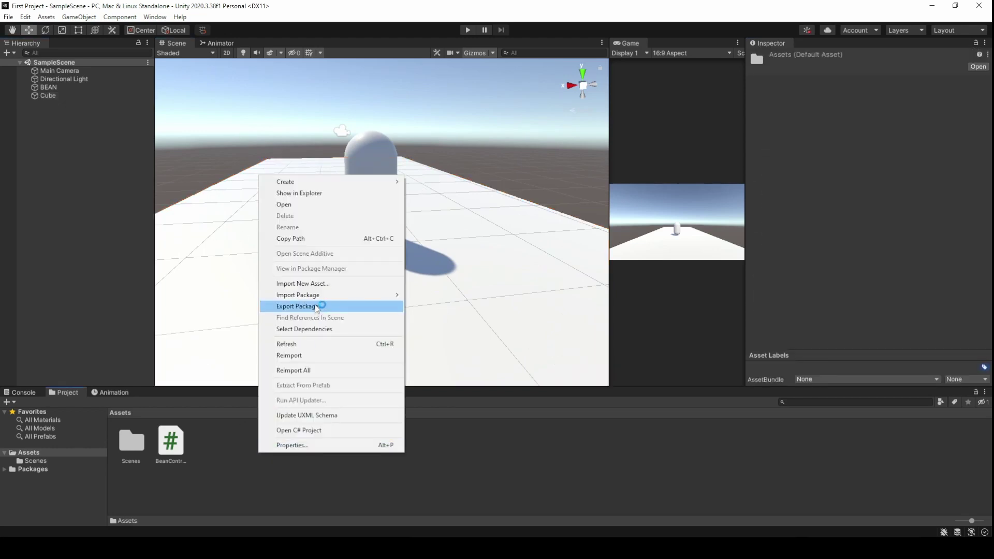
mouse_move(313, 186)
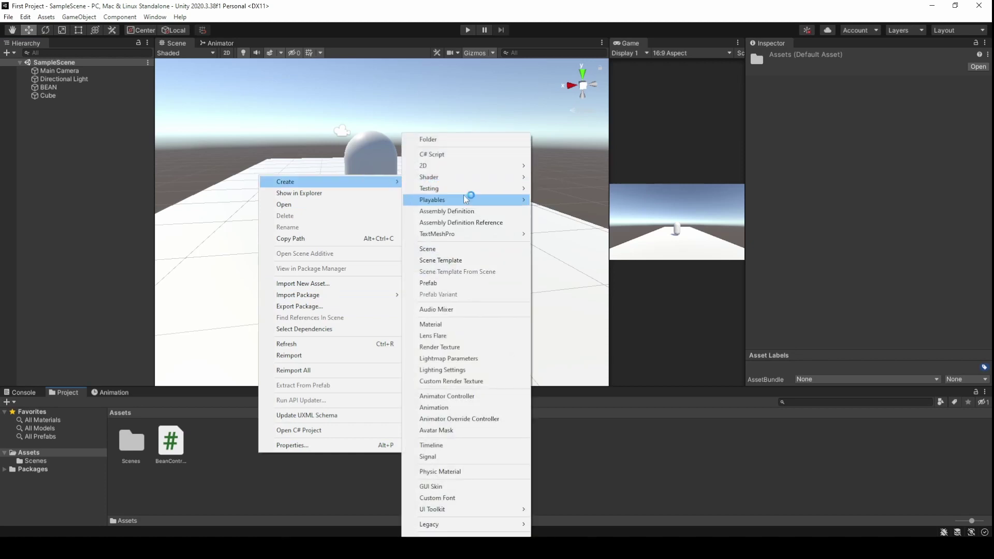
click(459, 325)
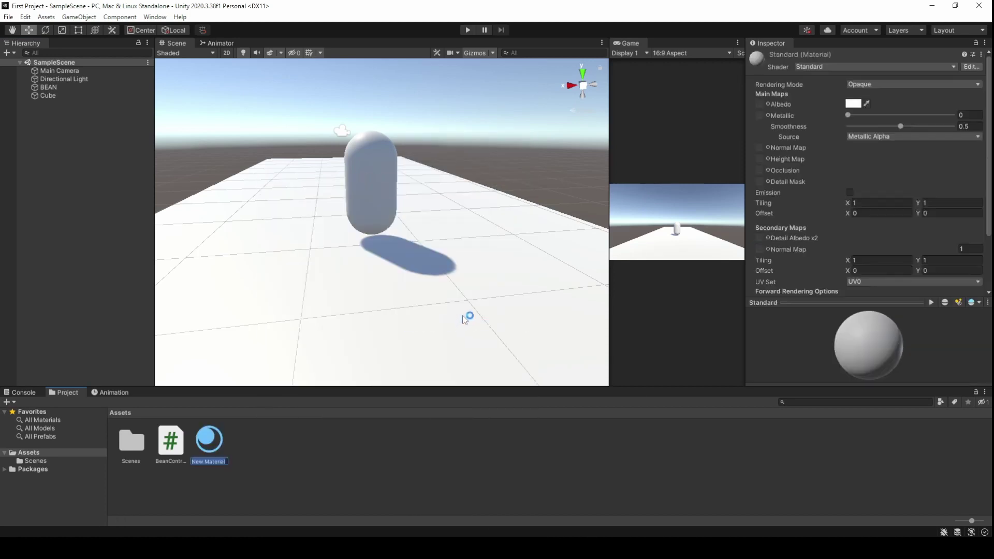
text(696969696969)
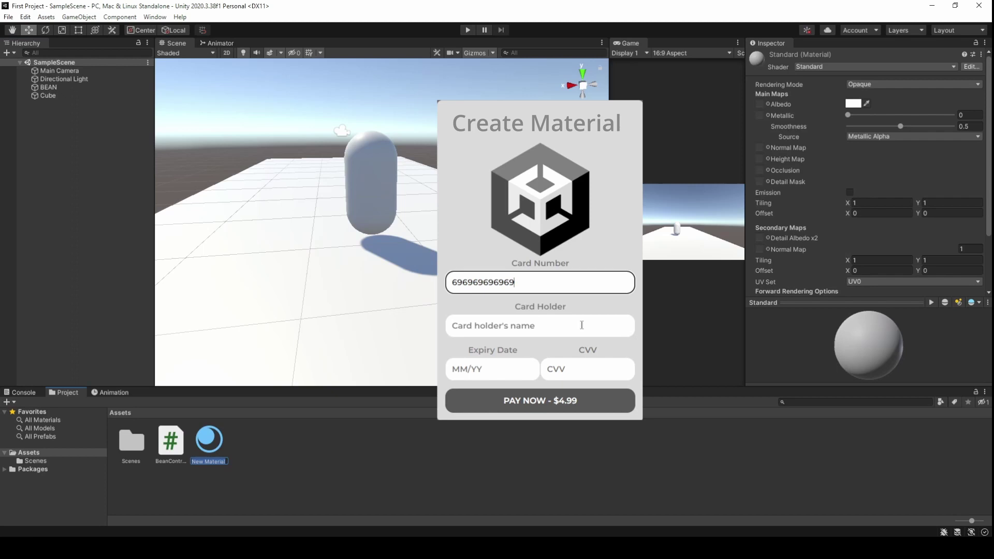
click(583, 325)
text(Preston Supreme)
click(513, 367)
text(04/20)
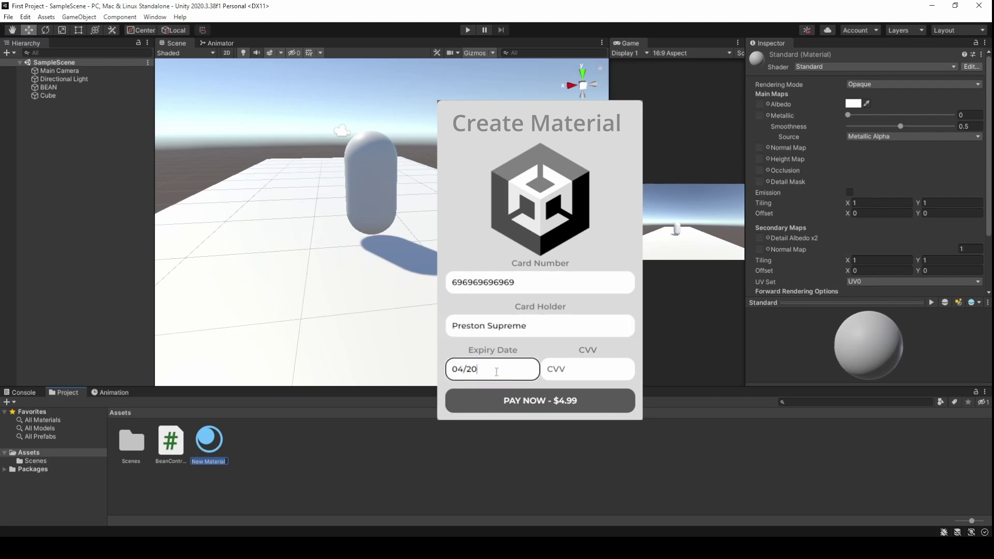
click(581, 371)
text(420)
click(568, 403)
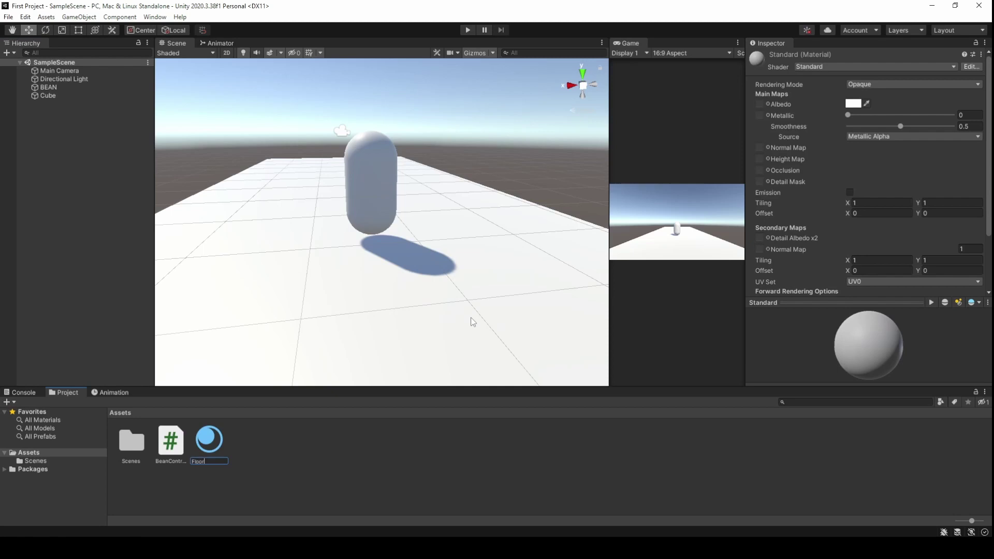
Name the material Floor and set its Albedo to dark brown 724B00
key(Return)
click(854, 104)
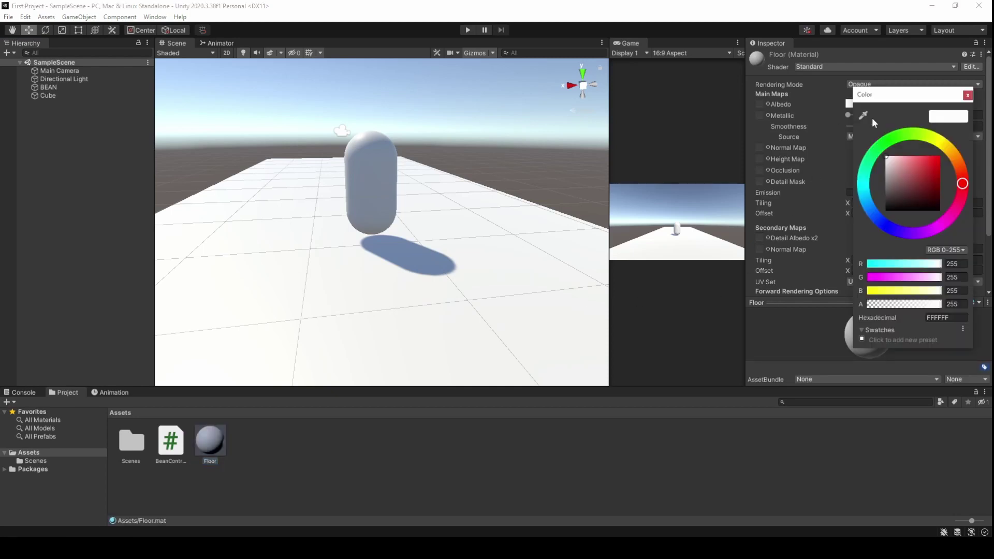
mouse_move(961, 161)
mouse_down()
mouse_move(951, 152)
mouse_move(942, 185)
mouse_up()
click(930, 157)
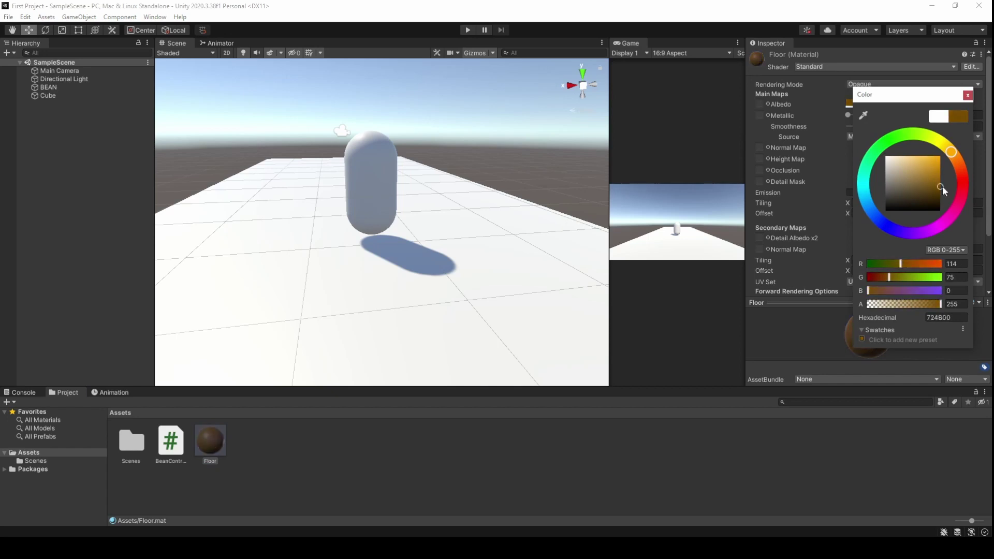
click(968, 94)
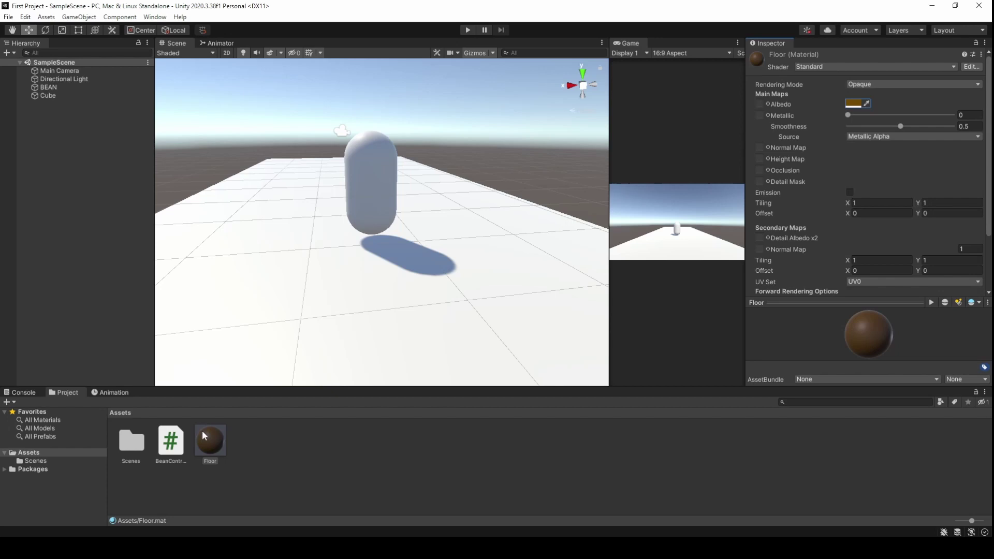
Apply the Floor material to the cube platform, completing the payment prompt again
drag(204, 437, 244, 318)
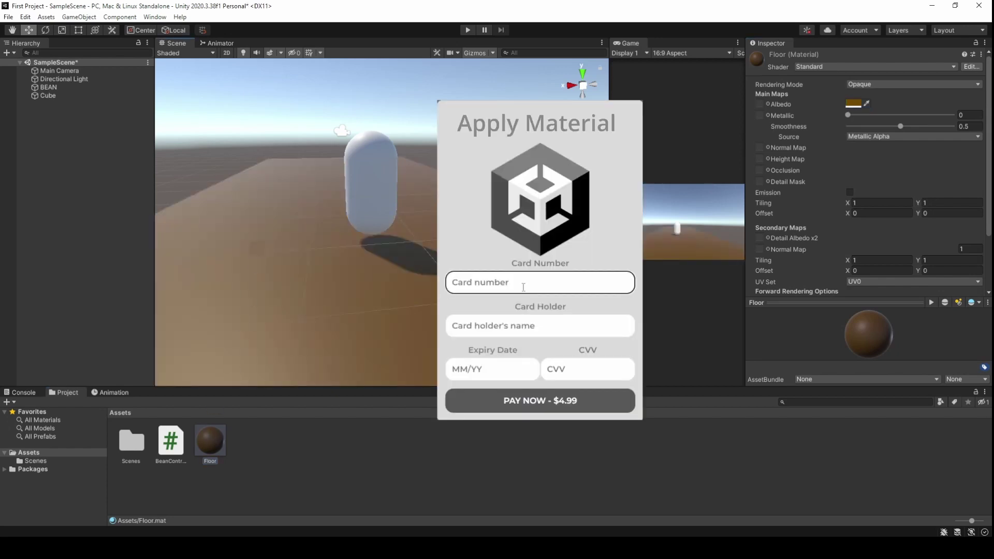
text(696969696969)
click(578, 326)
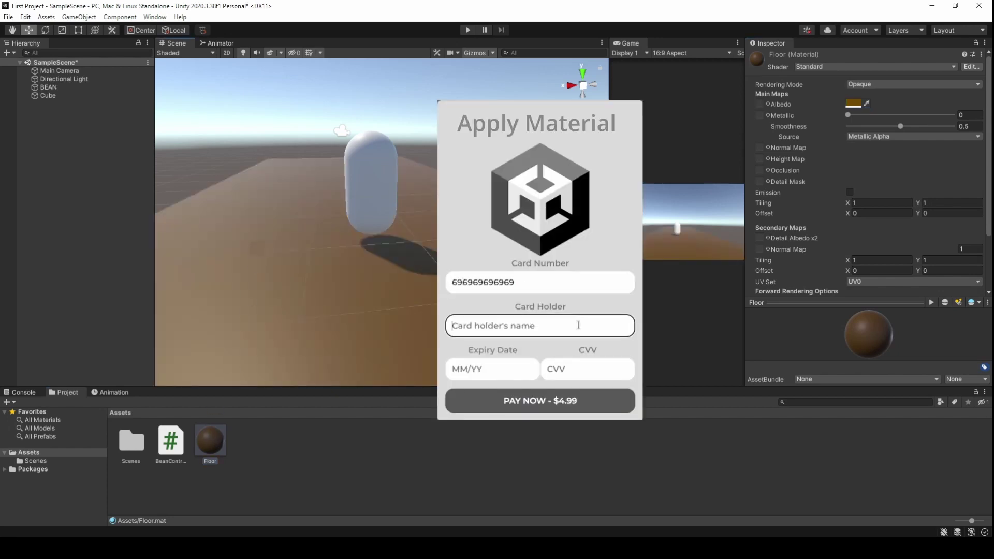
text(Preston Supreme)
key(Tab)
text(04/20)
key(Tab)
text(420)
click(568, 405)
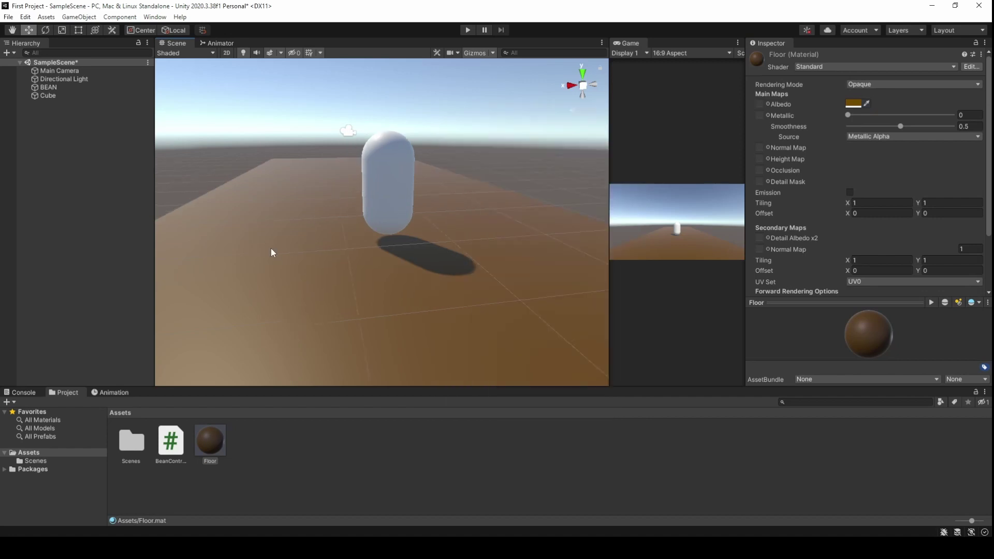
Create a new BEAN material asset, filling in the joke payment prompt's card fields
right_click(271, 433)
mouse_move(332, 161)
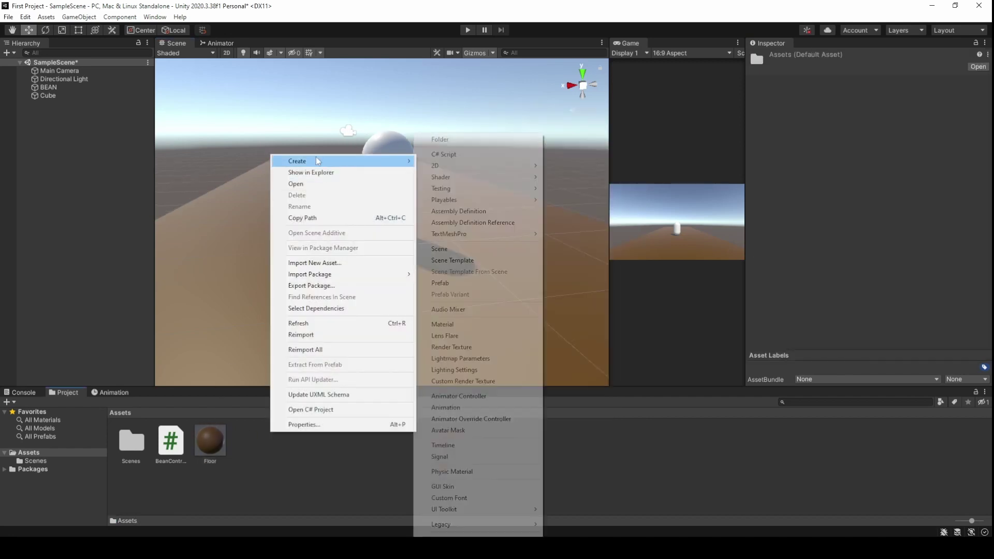
click(477, 324)
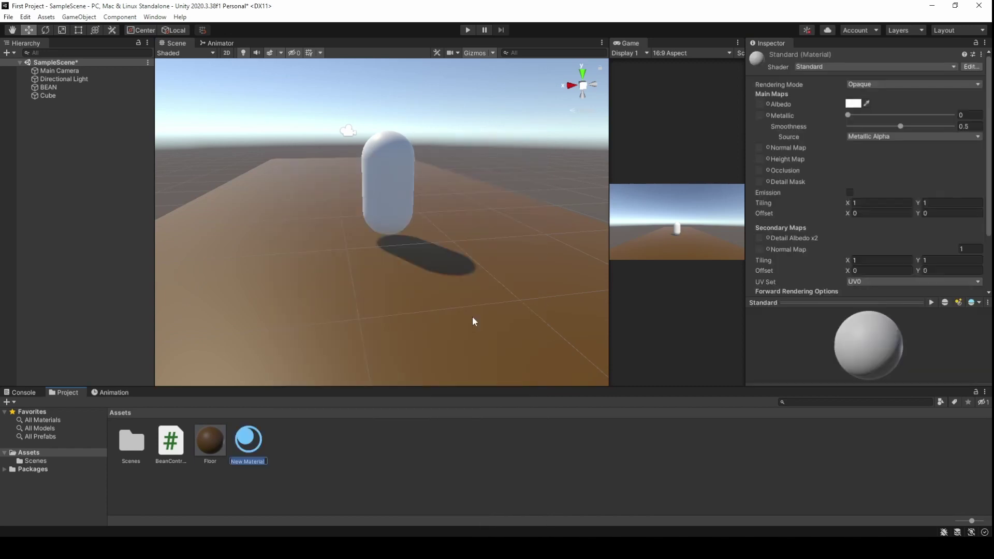
text(696969696969)
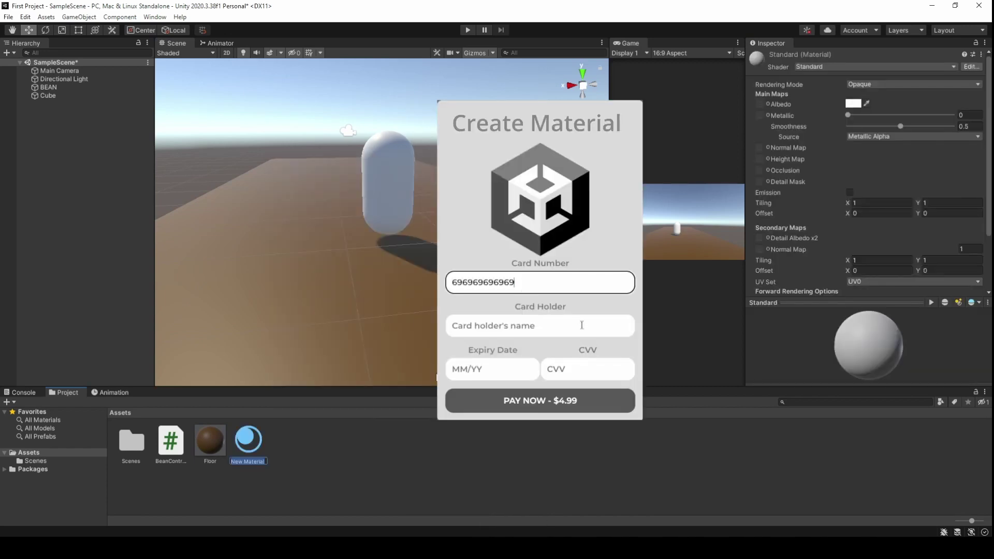
click(583, 325)
text(Preston Supreme)
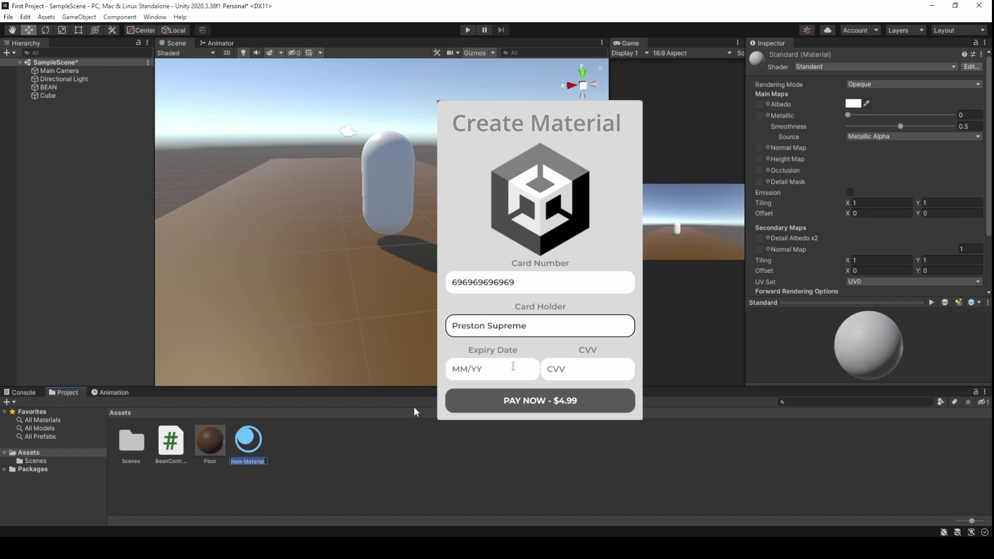
click(497, 370)
text(04/20)
key(Tab)
text(420)
click(596, 404)
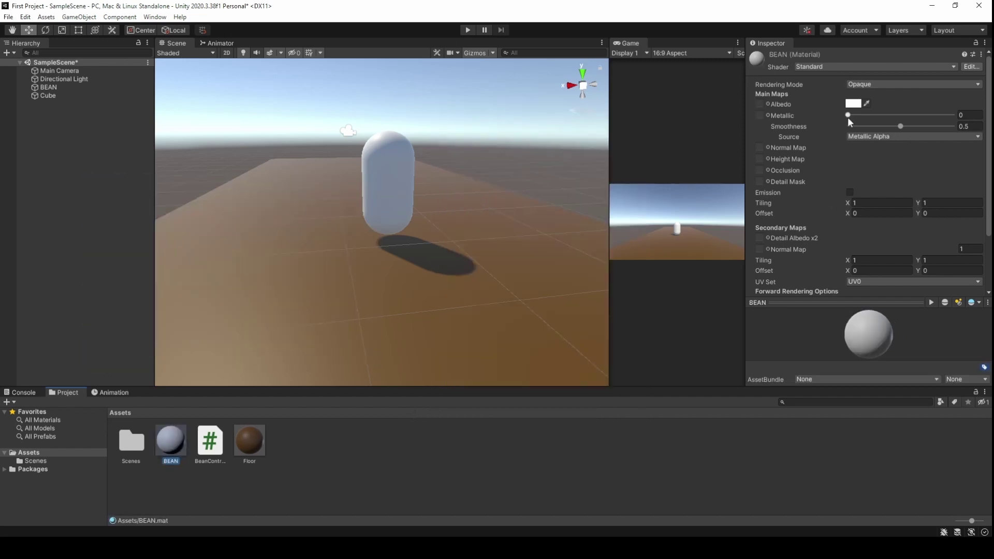
Set the BEAN material's Albedo to bright orange FF8400
click(854, 103)
click(942, 155)
click(959, 157)
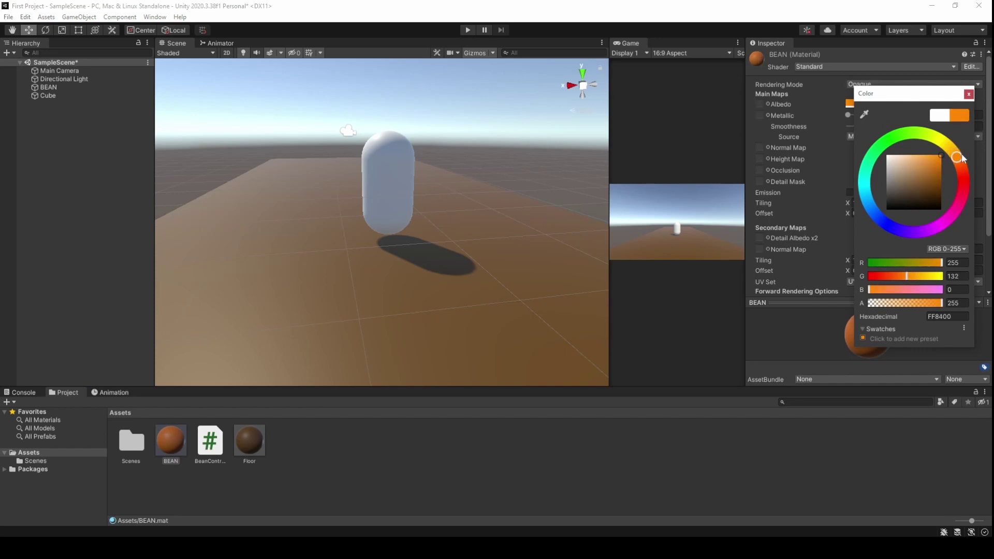
Apply the BEAN material to the capsule, complete the payment prompt, and start the input vector line
drag(166, 443, 387, 175)
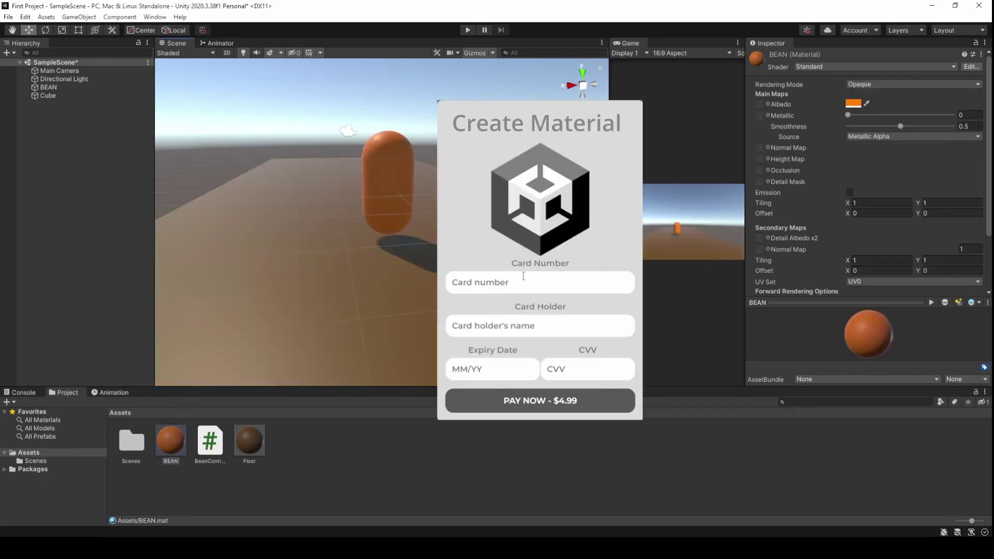
click(524, 280)
text(696969696969)
click(578, 325)
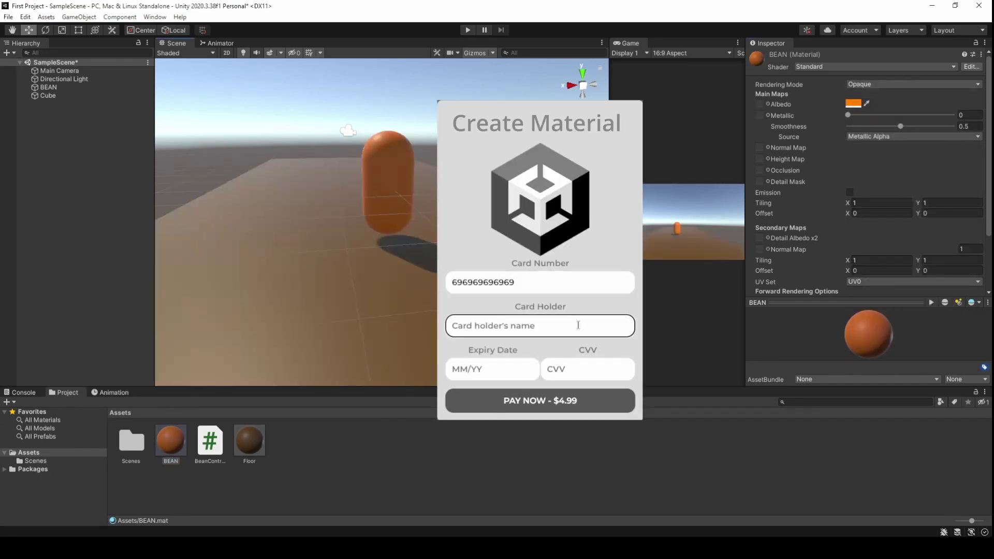
text(Preston Supreme)
click(492, 368)
text(04/20)
click(587, 369)
text(420)
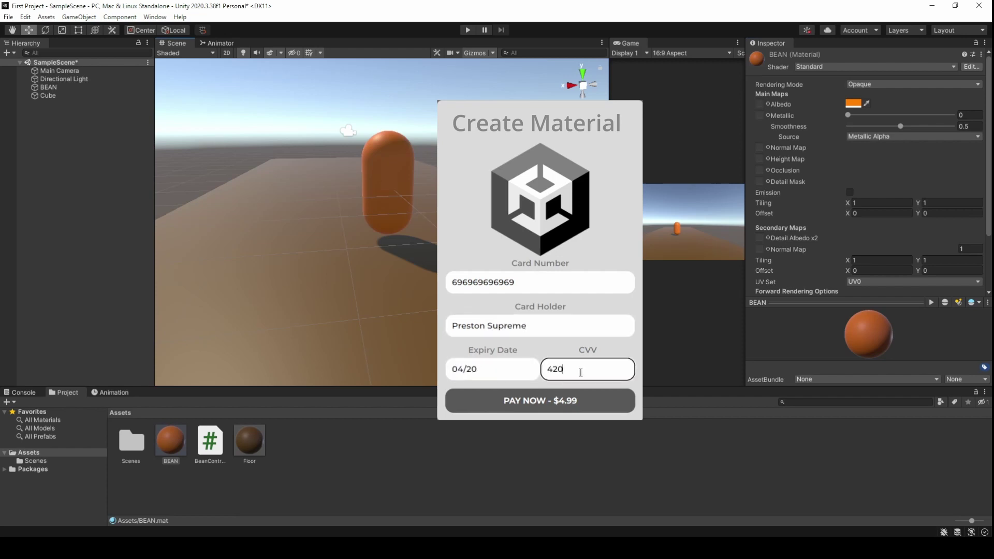
click(569, 403)
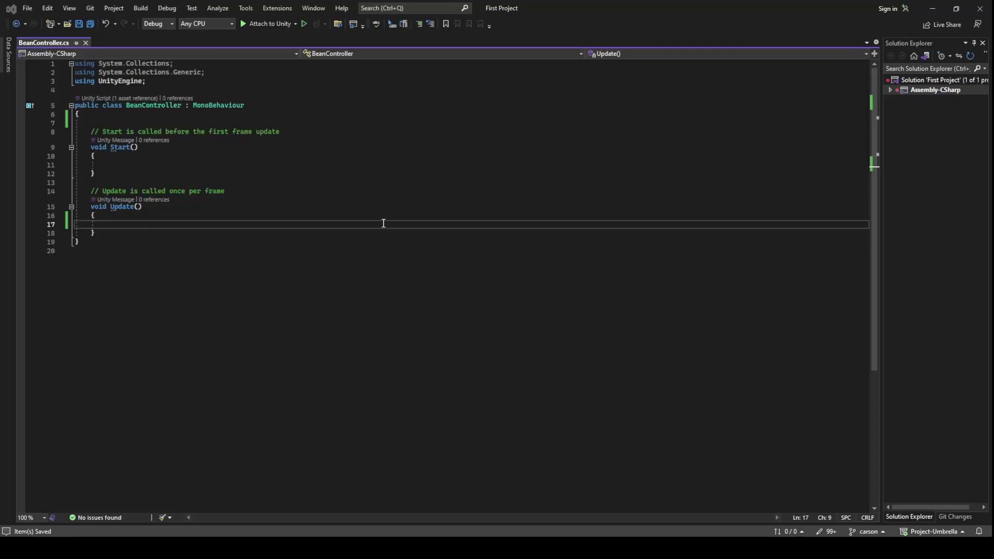
text(Vector3 victor = new Vector)
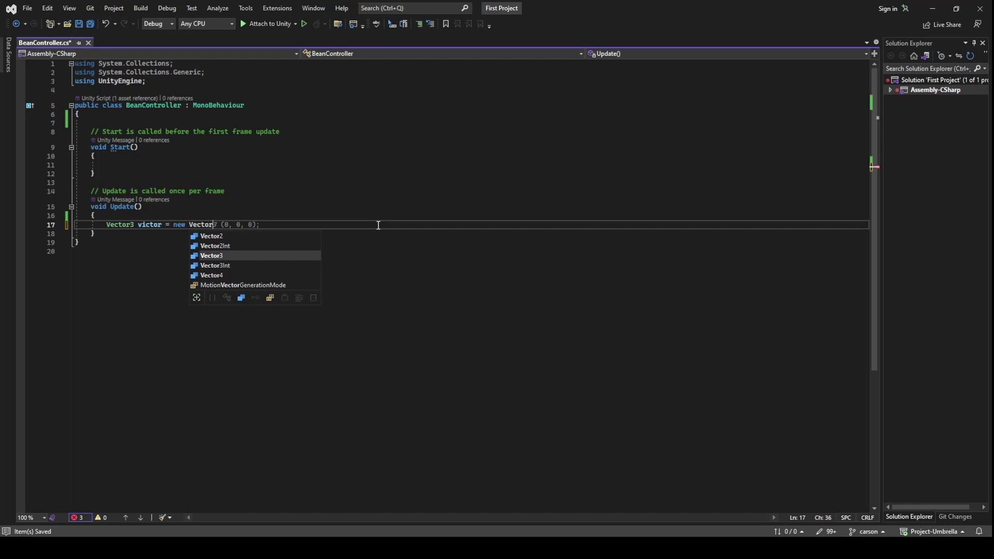
text(3(Input.GetAxis("Horizontal"), 0, Input.GetAx)
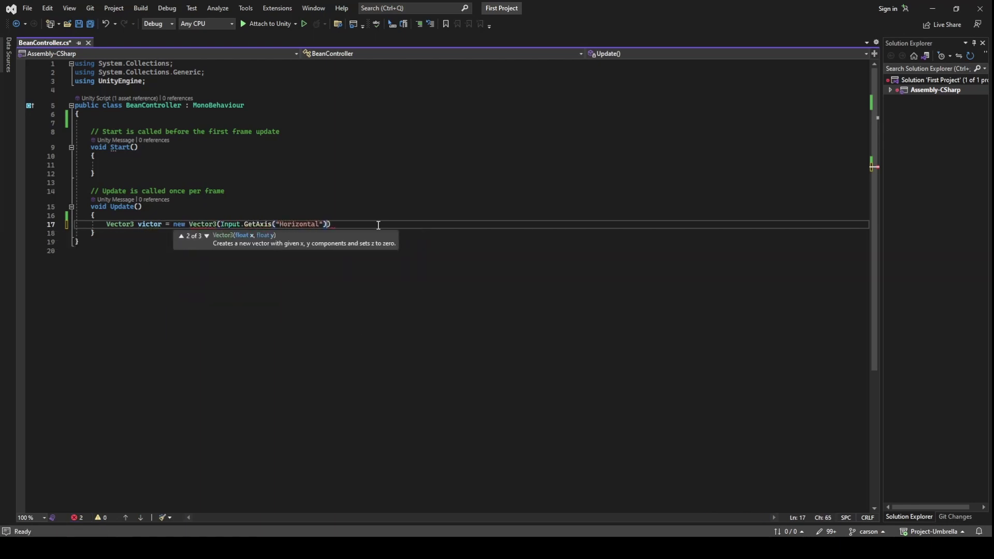
text(is("Vertical"));)
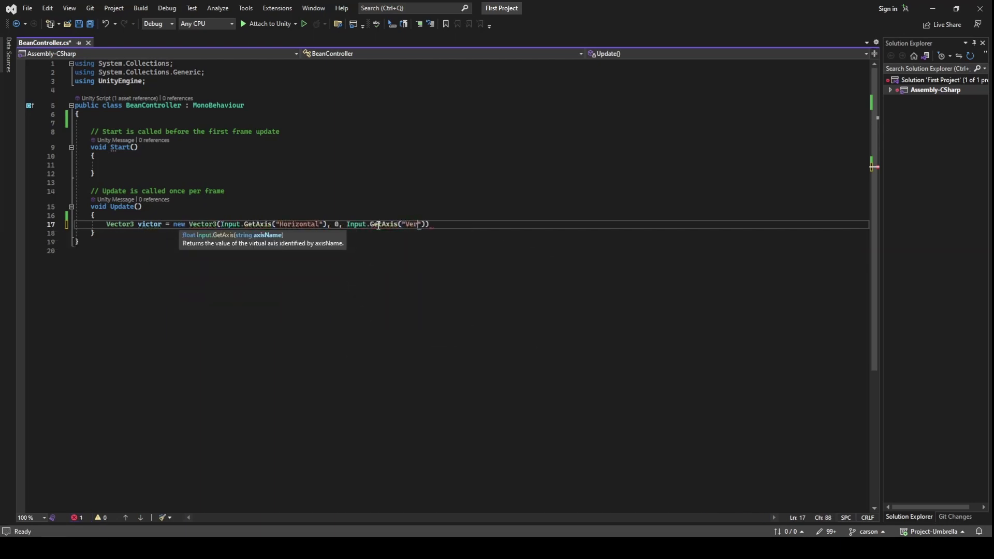
Add victor to gameObject.transform.position with += in Update and save
key(Return)
text(gameObject.transform.position = victor;)
key(Left)
key(Left)
key(Left)
key(Left)
key(Left)
text(+)
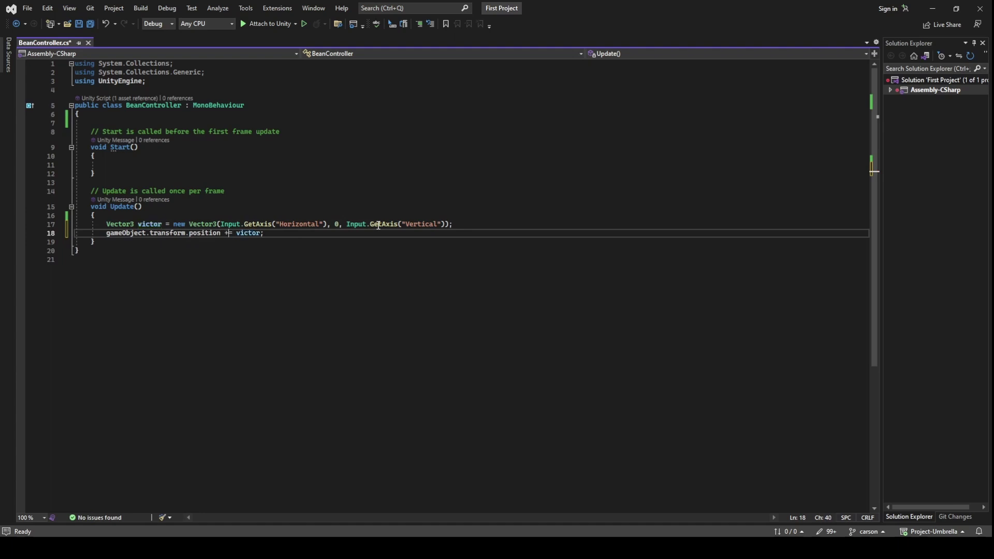
key(ctrl+s)
Declare float moveSpeed = 10f, multiply victor by moveSpeed, and save the script
click(328, 118)
key(Return)
key(Return)
text(float moveSpeed = 10f;)
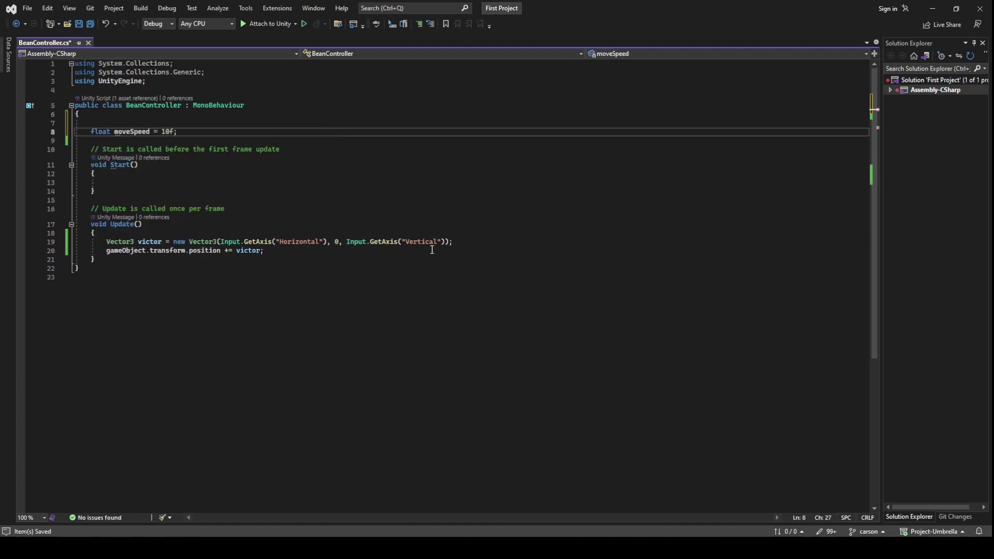
click(465, 242)
key(Return)
text(victor *= moveSpeed;)
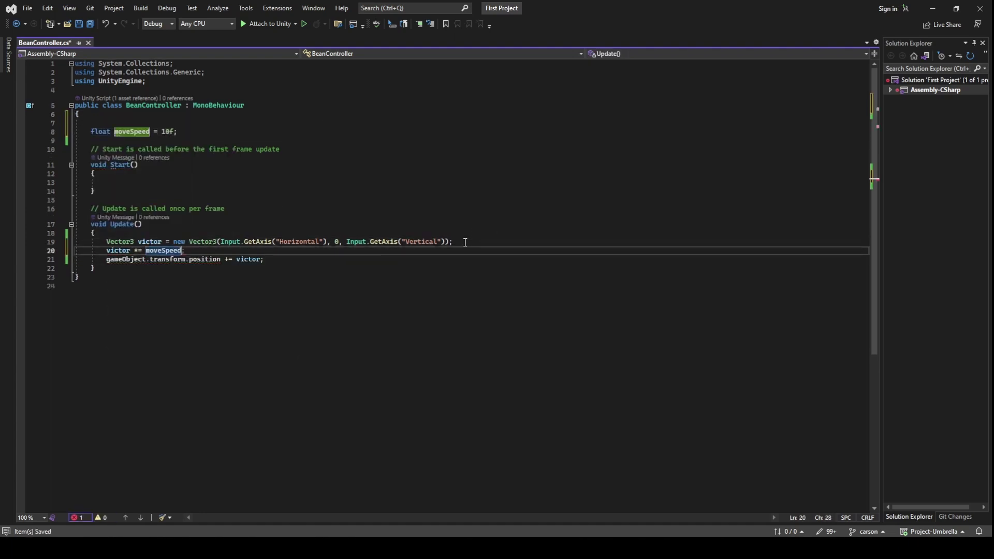
key(ctrl+s)
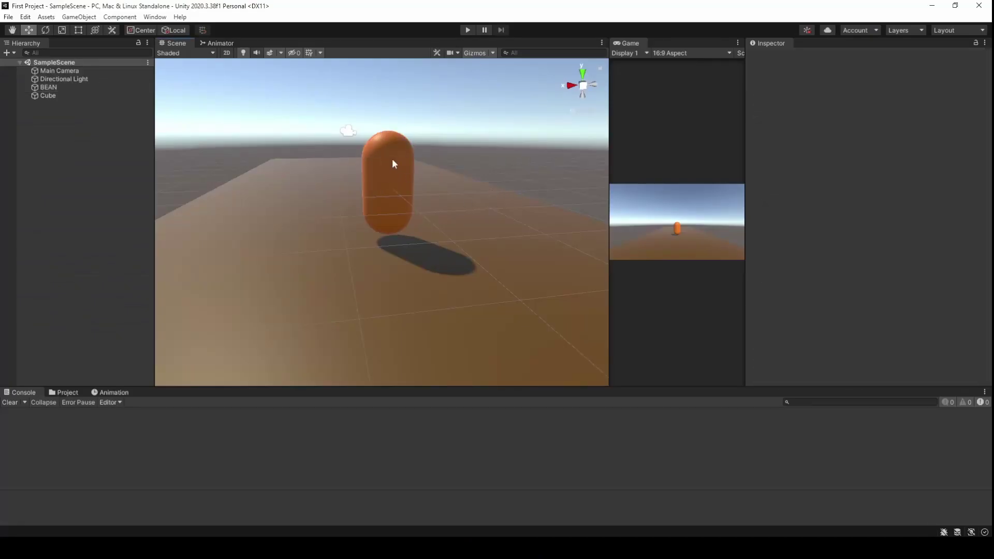
Play the game to test BEAN's movement, completing the payment prompt, and widen the Game view
click(392, 161)
scroll(837, 314, down, 5)
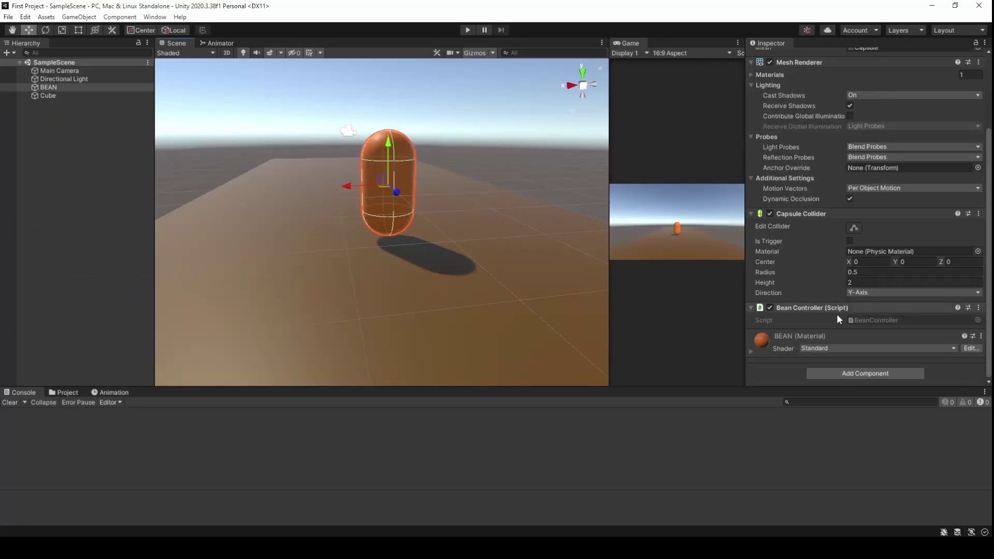
click(468, 30)
click(524, 285)
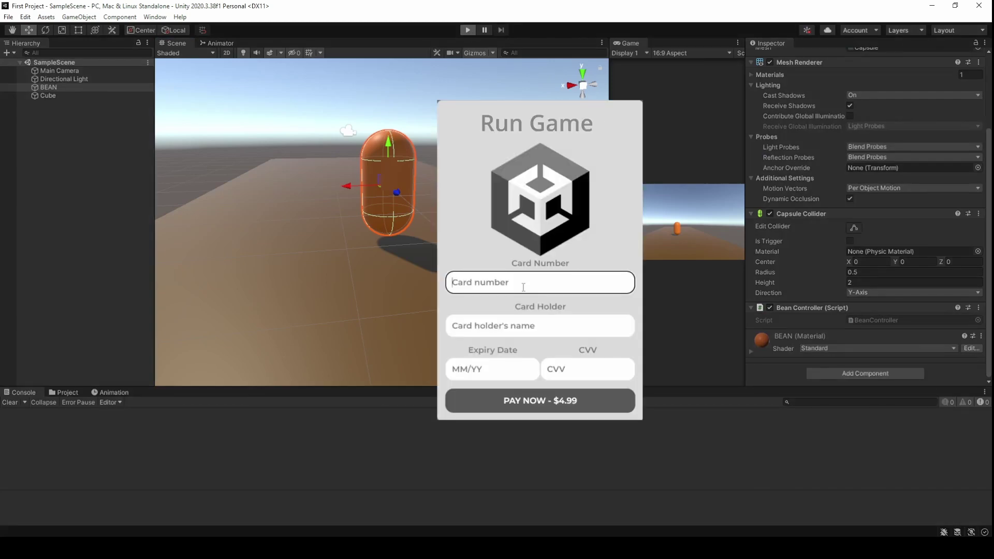
text(696969696969)
click(577, 326)
text(Pre)
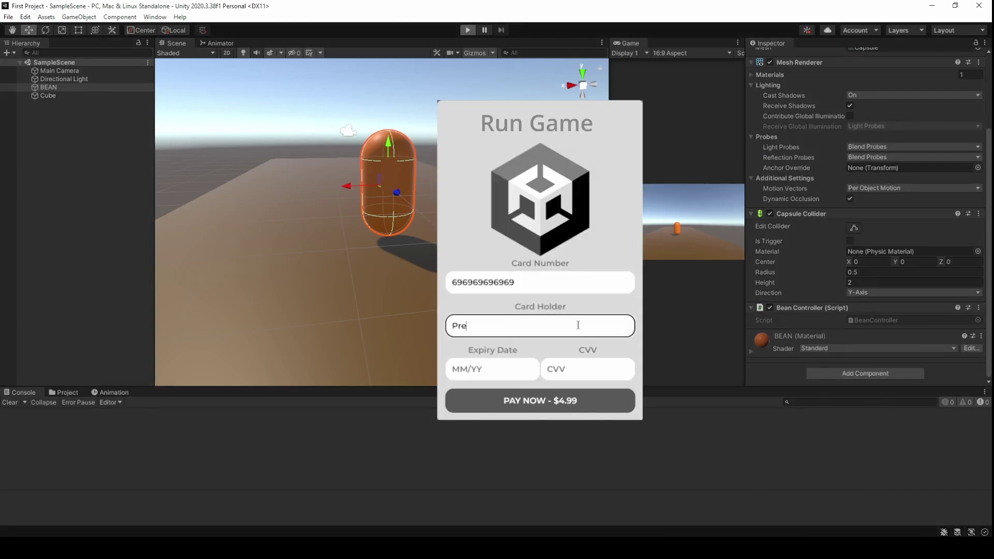
text(ston Supreme)
key(Tab)
text(04/20)
click(580, 371)
text(420)
click(572, 402)
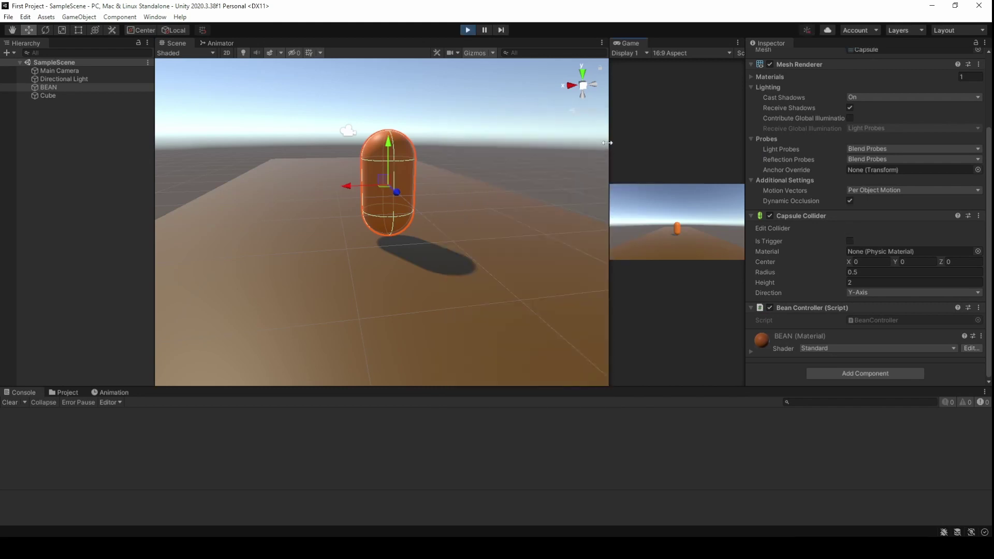
drag(607, 142, 396, 143)
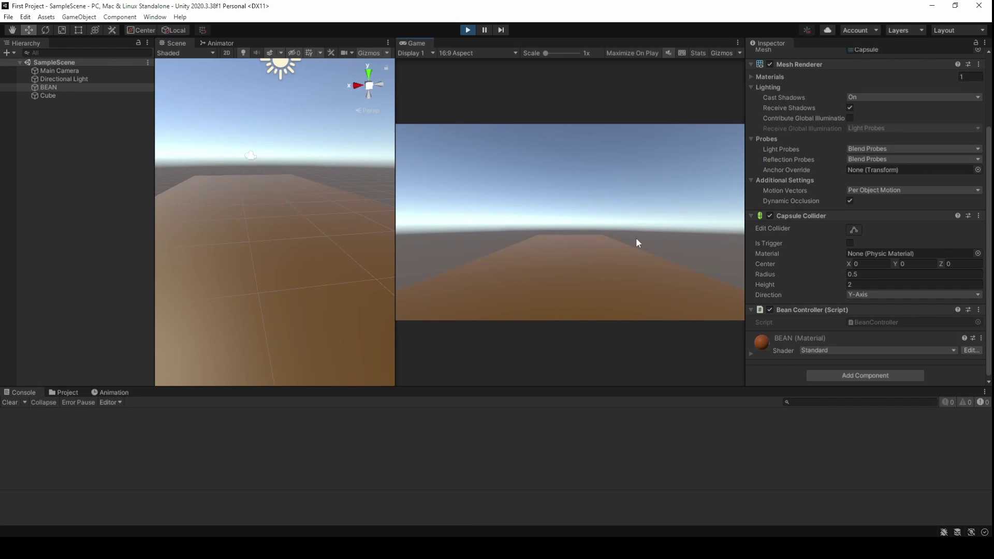
Add 'public' before float moveSpeed in BeanController.cs and return to Unity
key(alt+Tab)
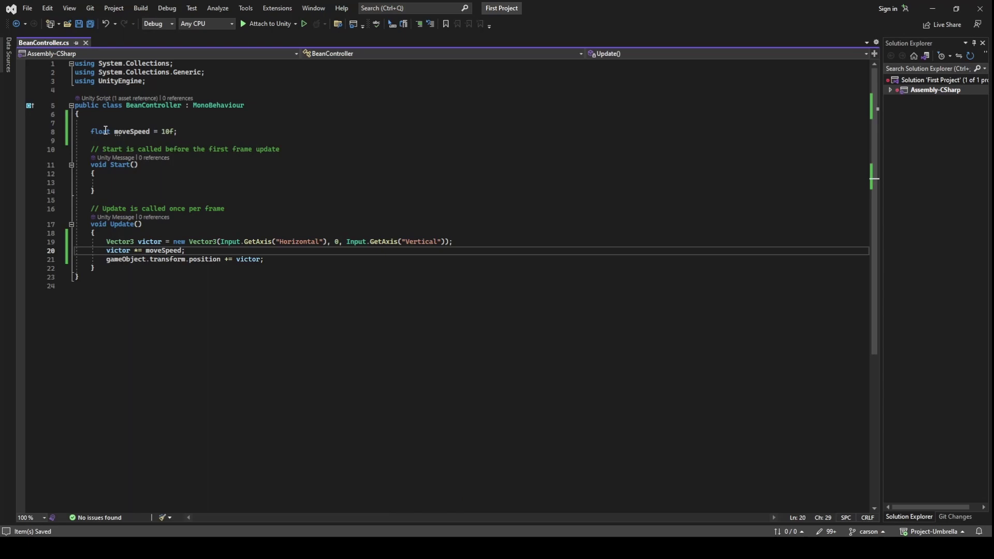
click(92, 131)
text(public)
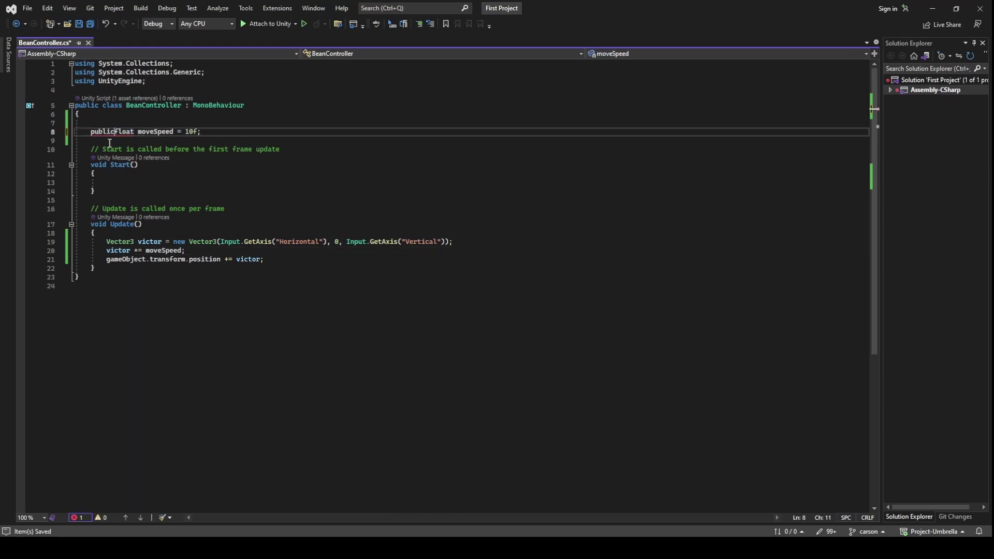
key(alt+Tab)
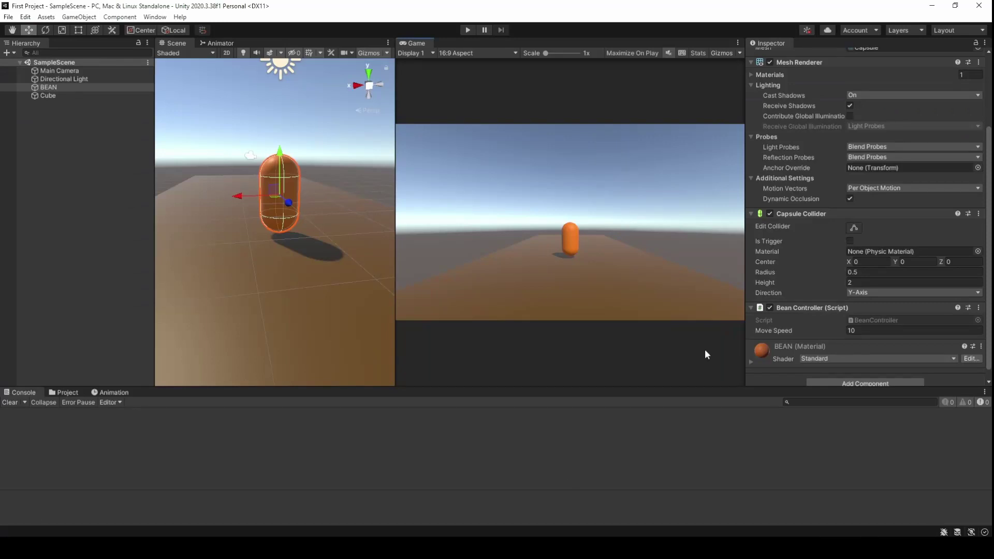
Set BEAN's Move Speed to 1 in the Bean Controller Inspector
click(865, 329)
text(1)
click(665, 244)
Test-play the scene after completing the payment prompt, then stop playing
click(468, 29)
text(696969696969)
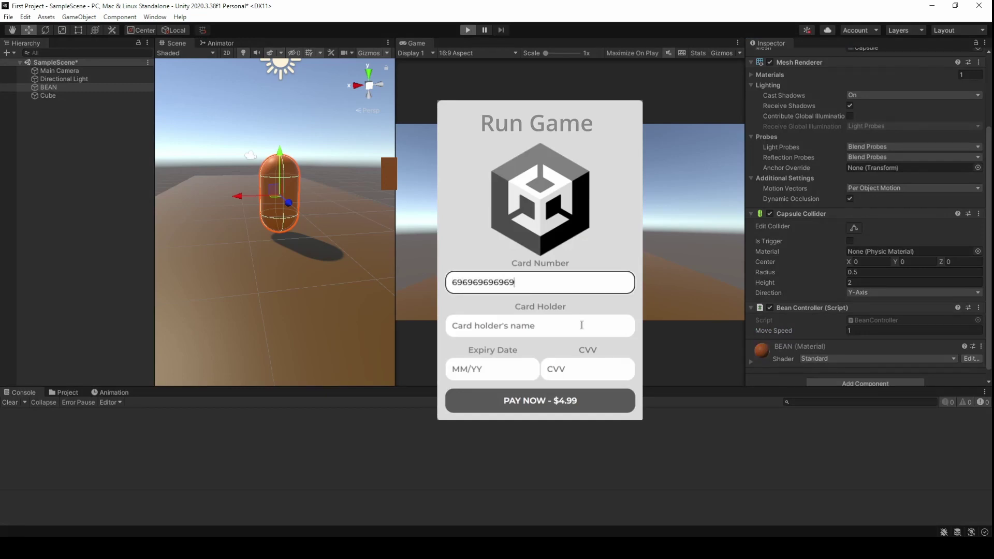
click(582, 326)
text(Preston Supreme)
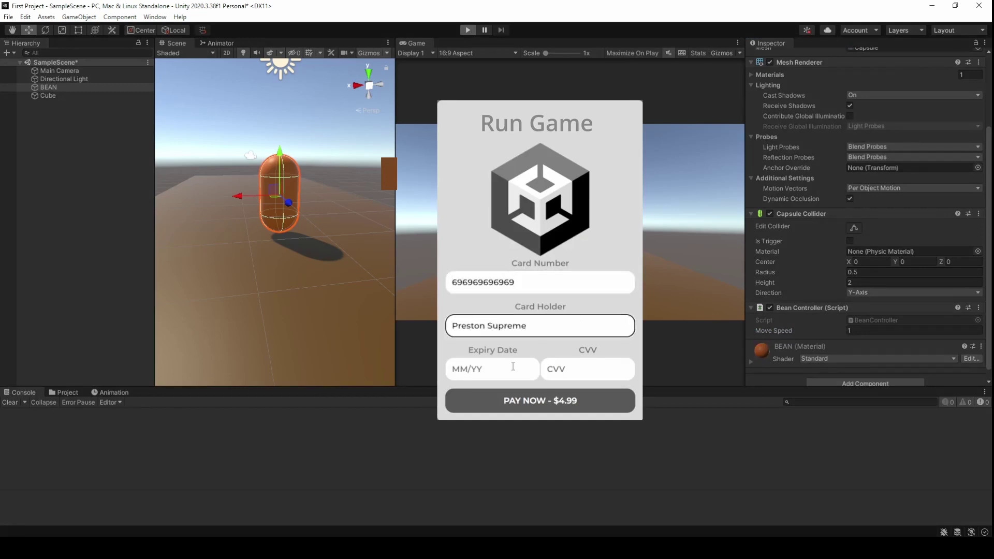
click(513, 366)
text(04/20)
click(575, 369)
text(420)
click(568, 404)
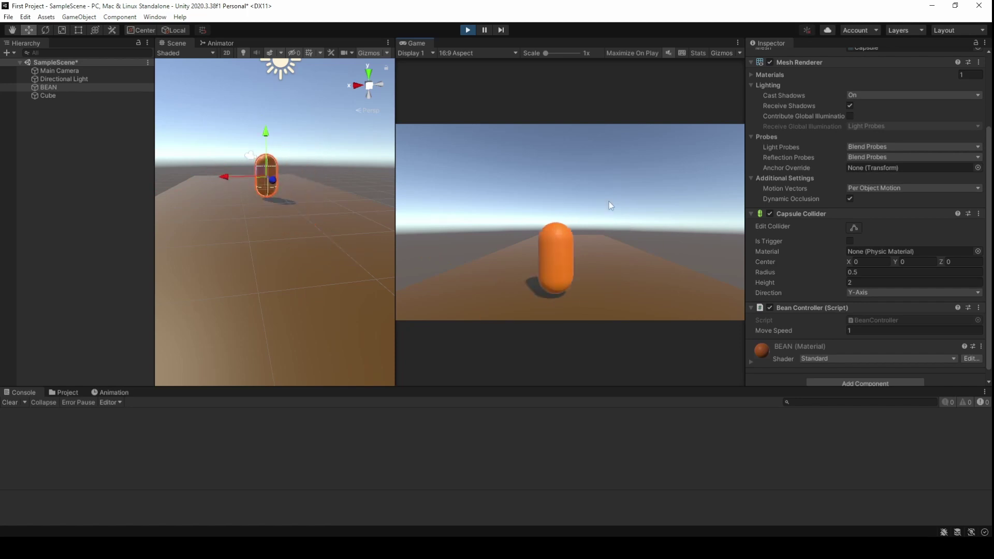
click(469, 31)
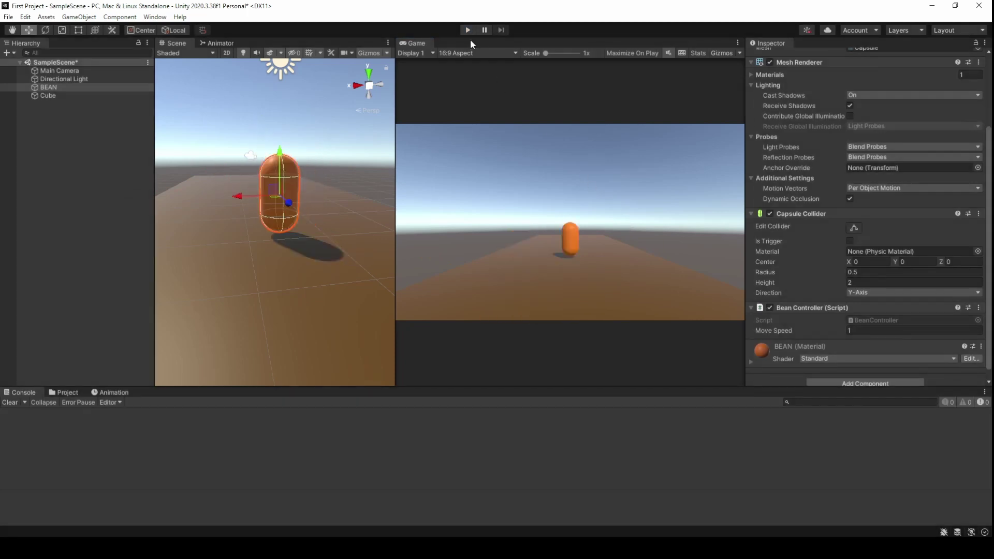
Start a Windows build of the project from Build Settings
click(8, 16)
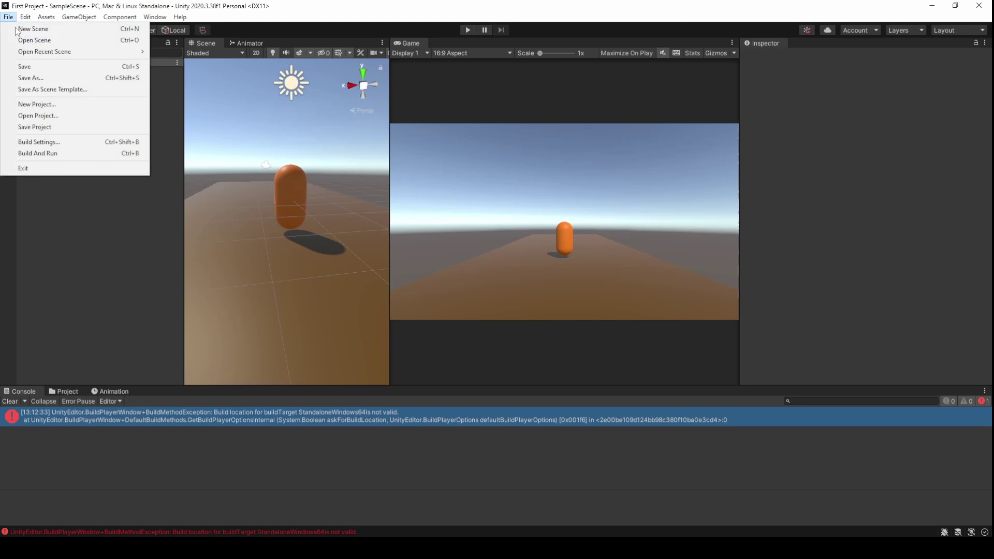
click(63, 142)
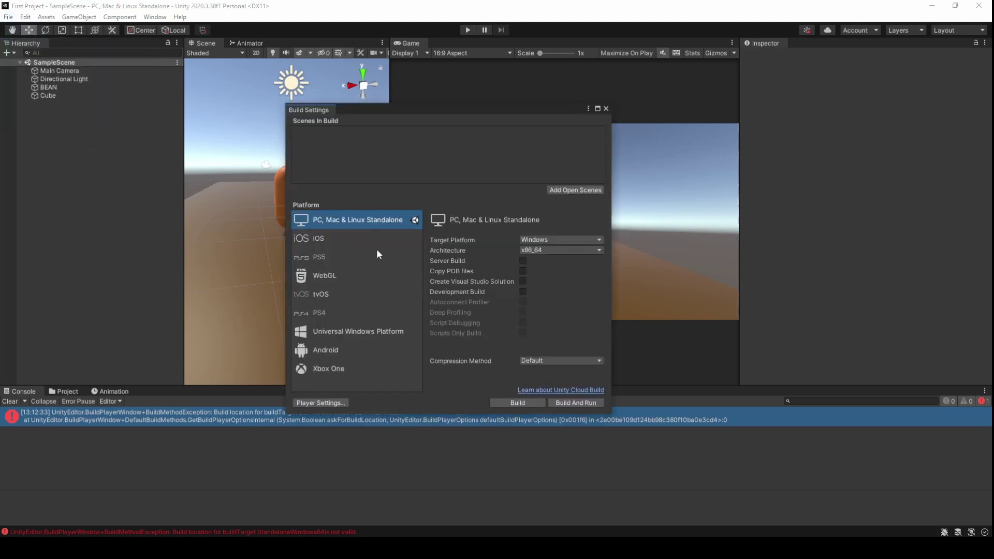
click(526, 400)
Fill in the prompt's card number, cardholder name, expiry date and security code, then submit
click(524, 284)
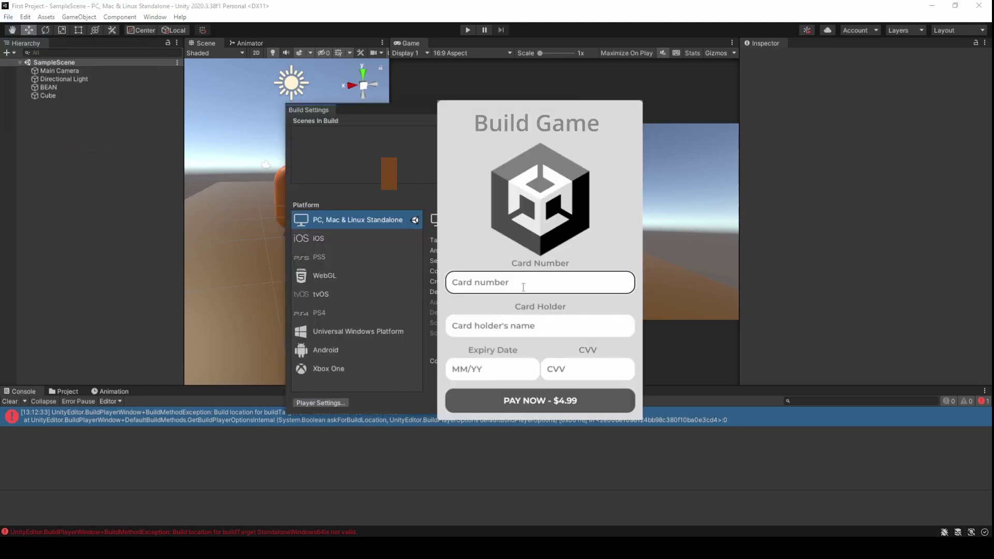
text(696969696969)
click(579, 325)
text(P)
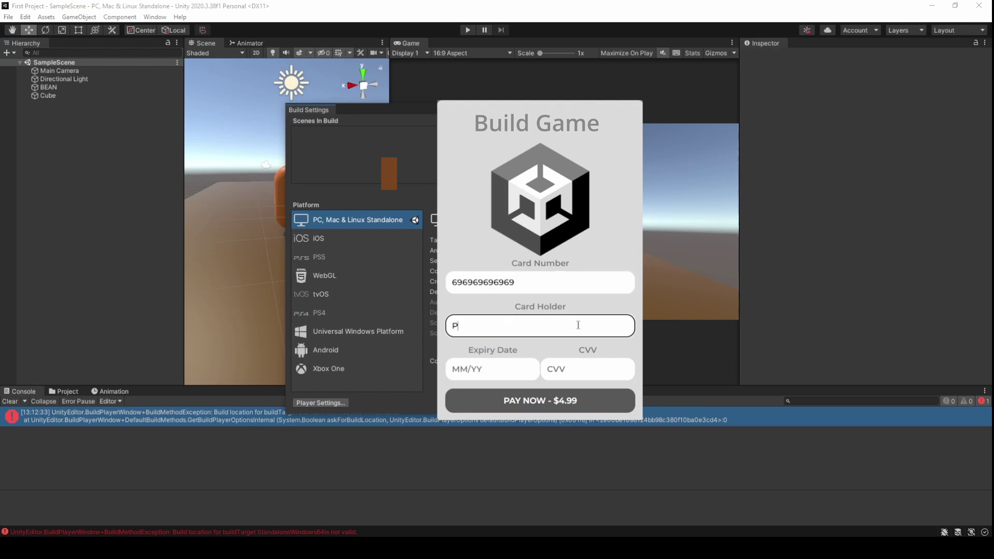
text(reston Supreme)
key(Tab)
text(04/20)
click(581, 370)
text(420)
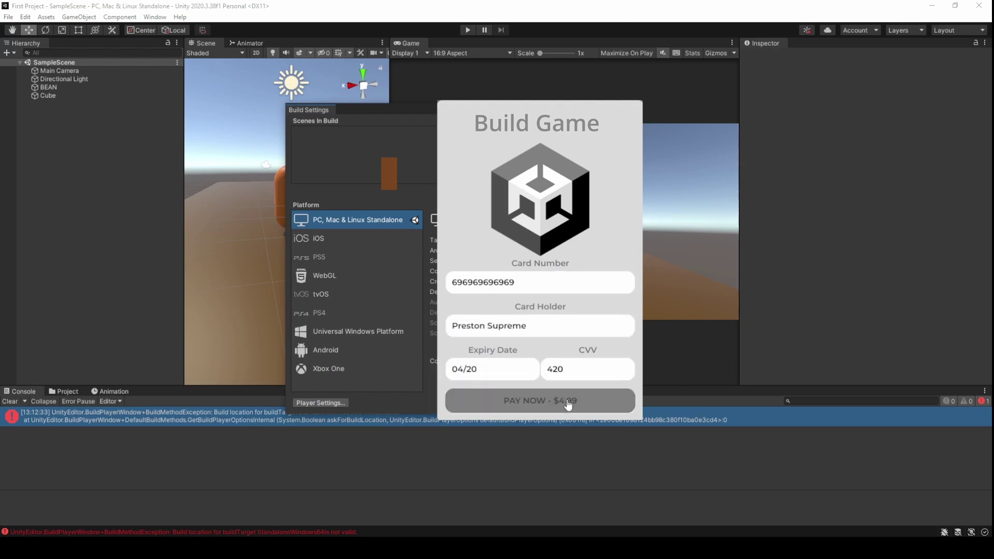
click(568, 405)
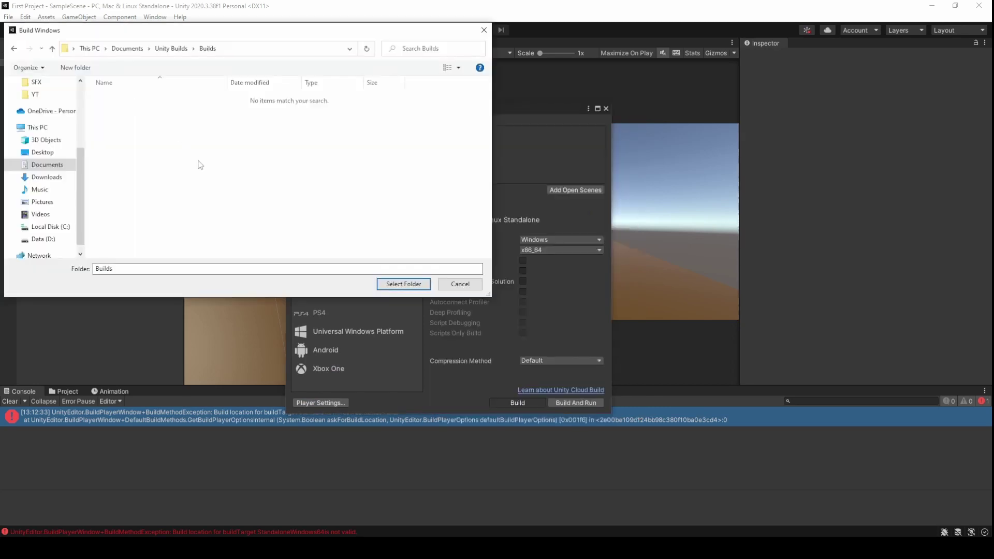
Build into a new 'AAA Fornite Quality' folder and launch the built First Project app
right_click(201, 165)
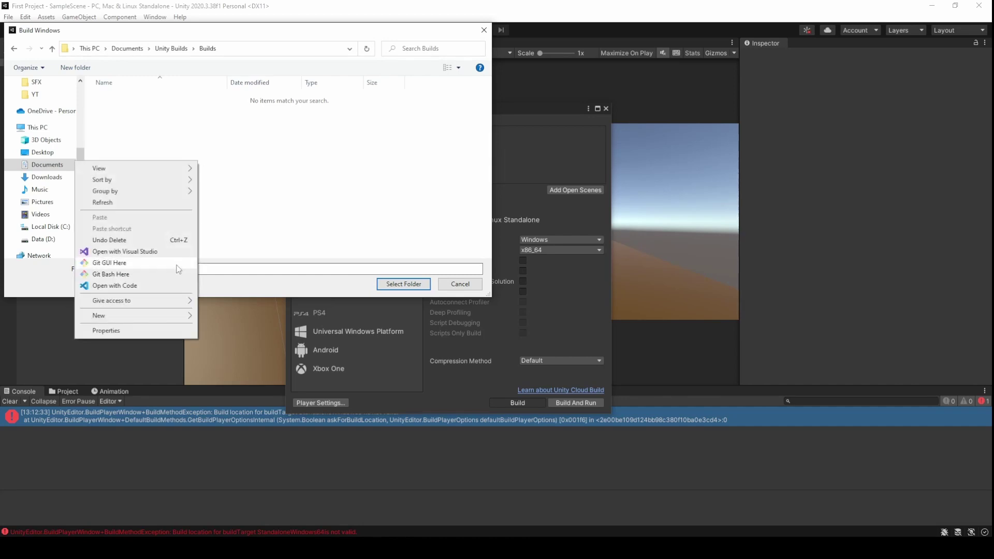
mouse_move(174, 316)
click(221, 317)
text(AAA Fornite Quality)
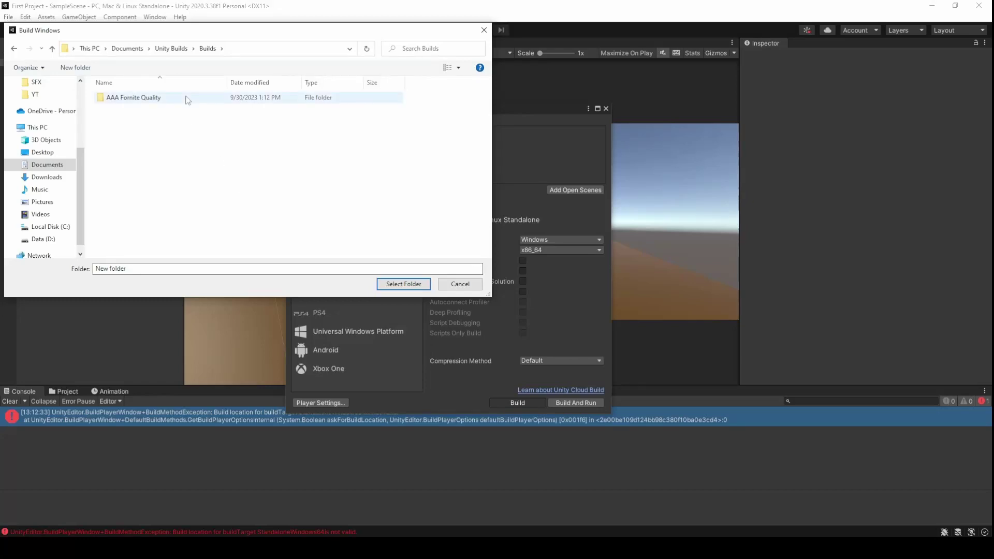
click(186, 98)
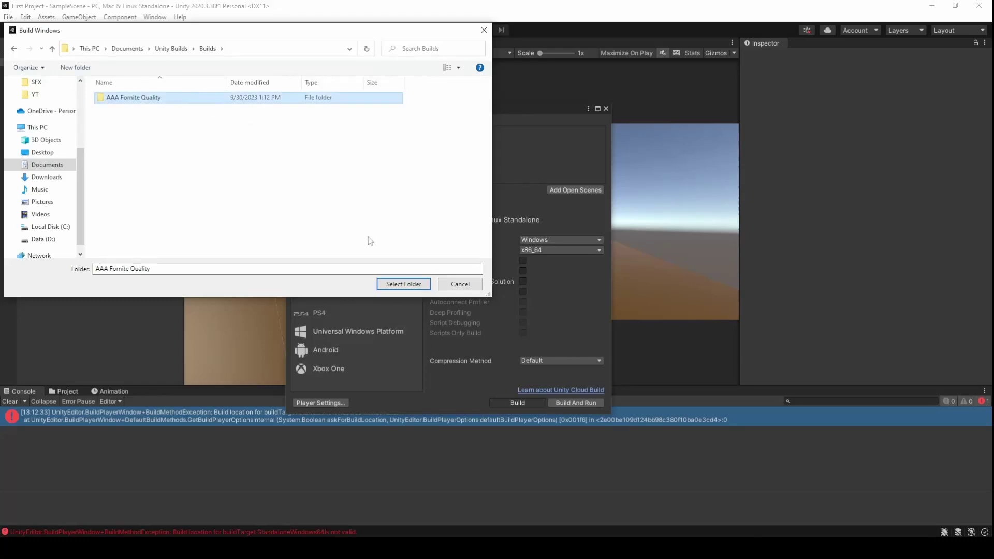
click(404, 285)
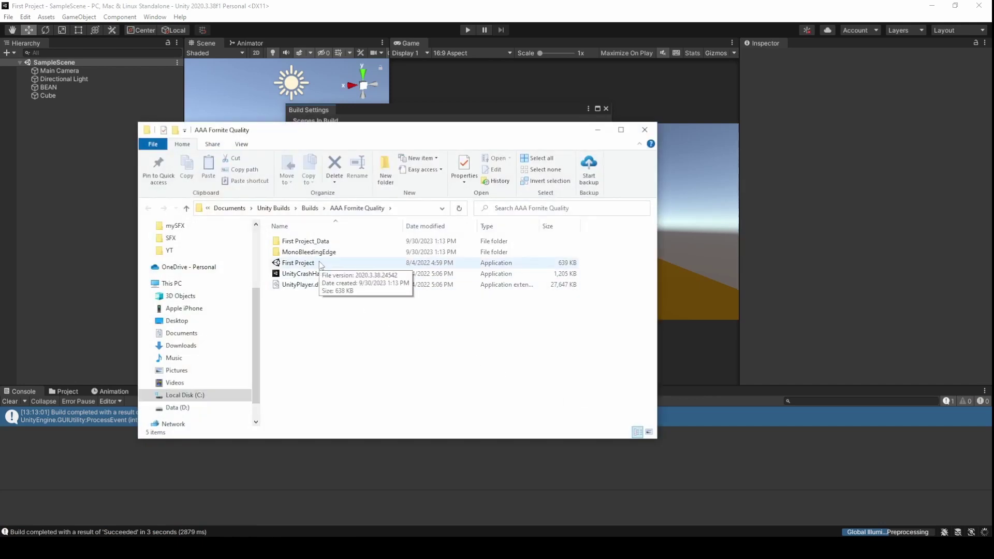
double_click(321, 263)
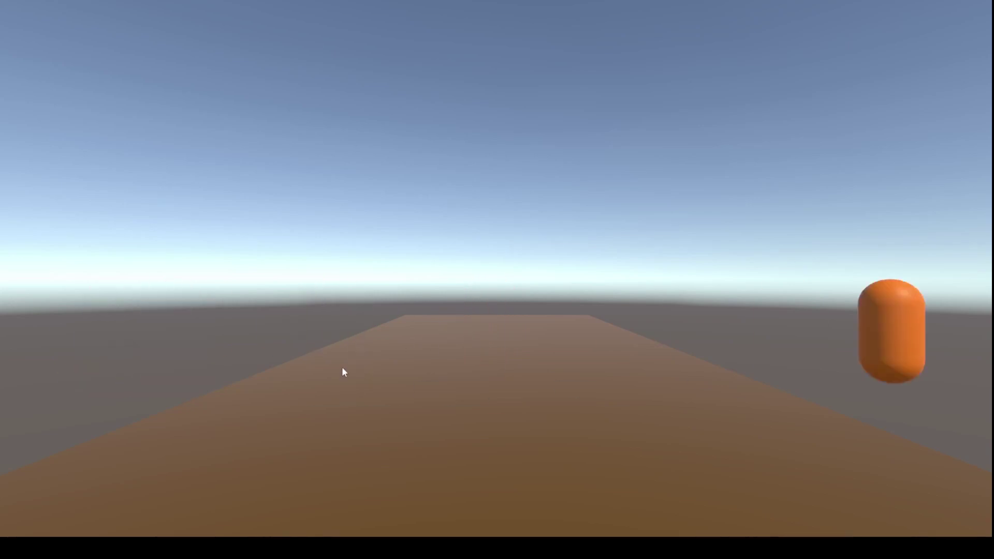
Drive the orange capsule forward, right, back and left across the brown platform with W, D, S, A
key(w)
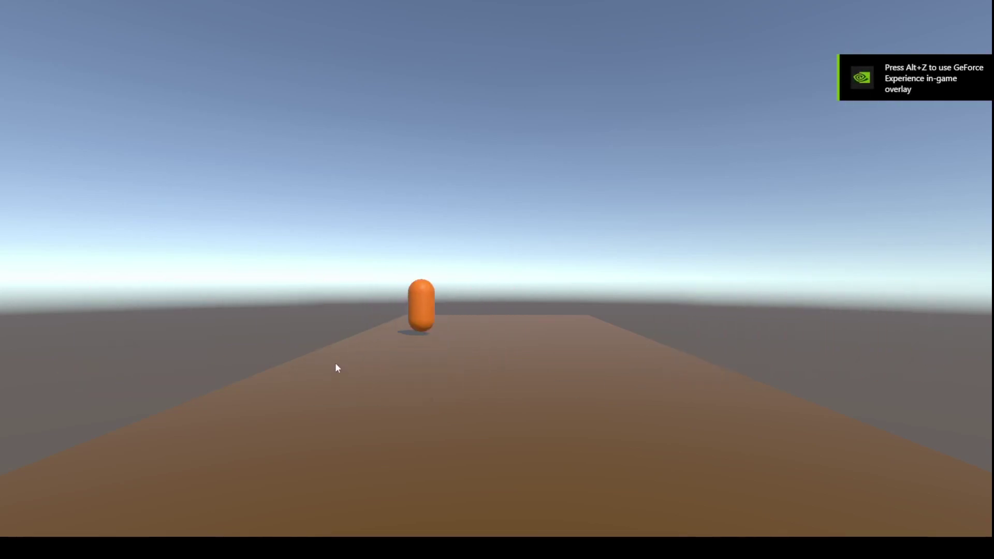
key(d)
key(s)
key(a)
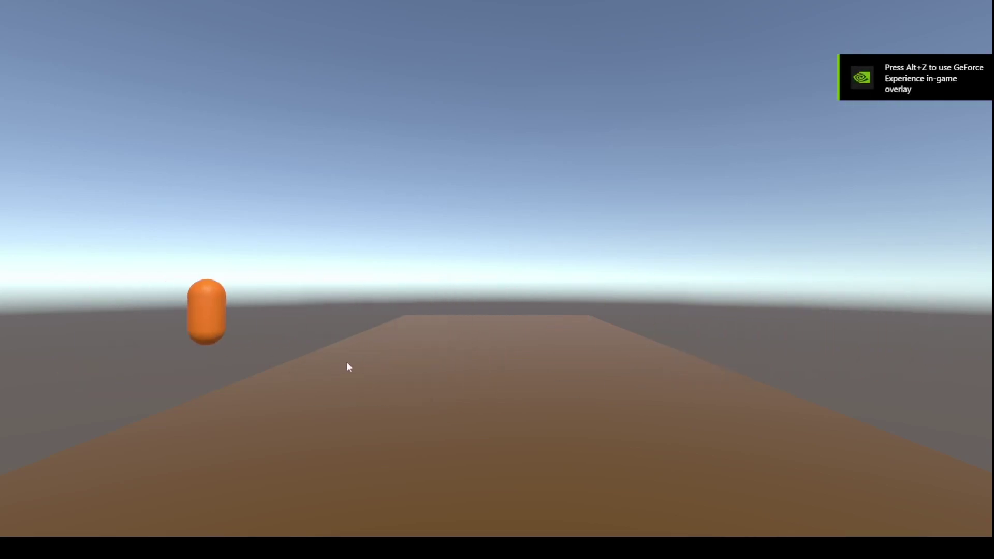